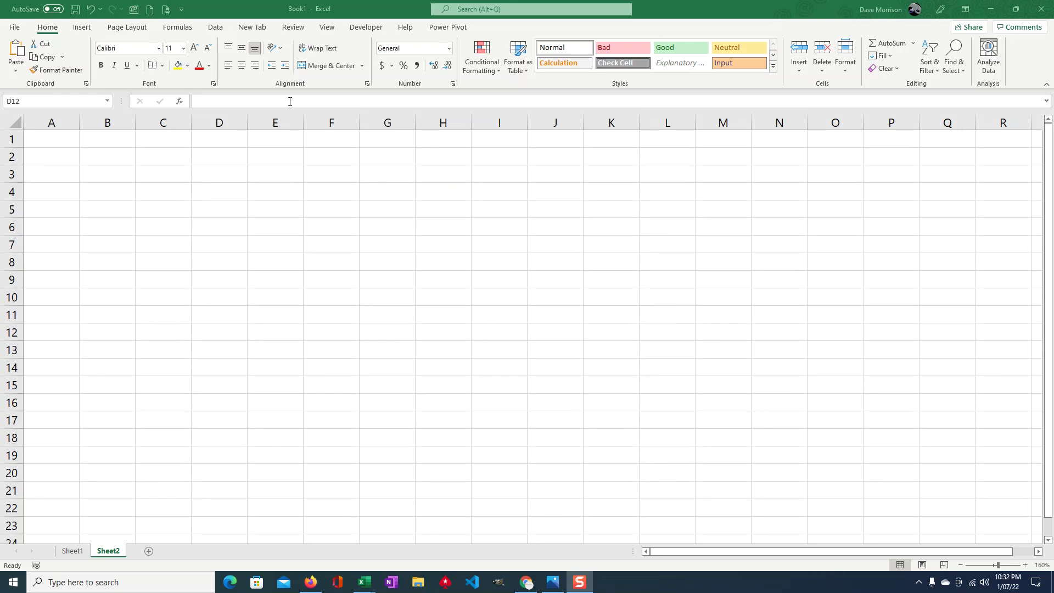
# - Draw a closed, elongated freeform scribble blob spanning columns C to K on Sheet2
pyautogui.click(82, 27)
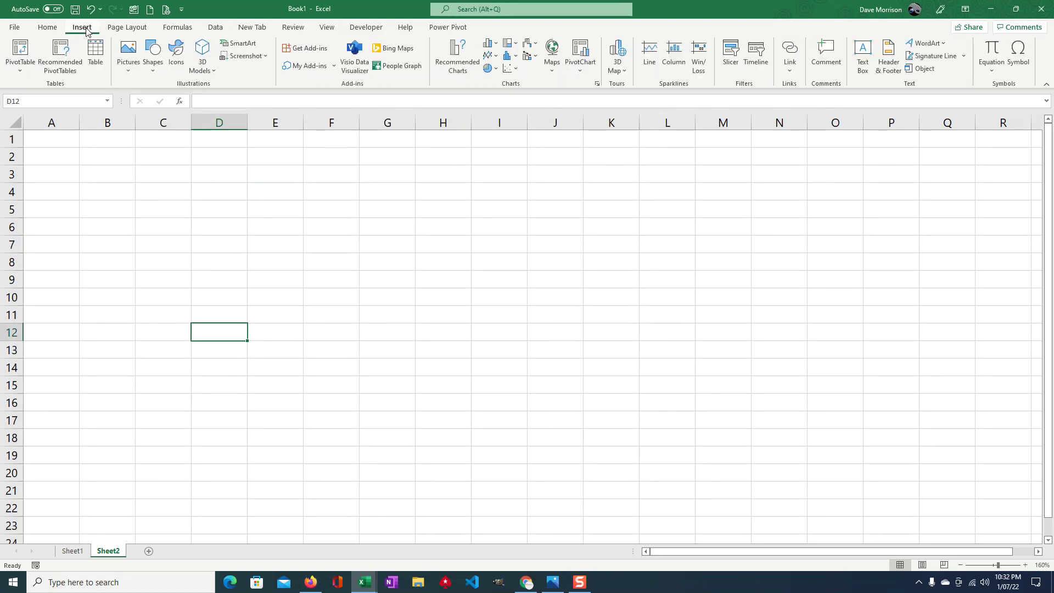
pyautogui.click(157, 60)
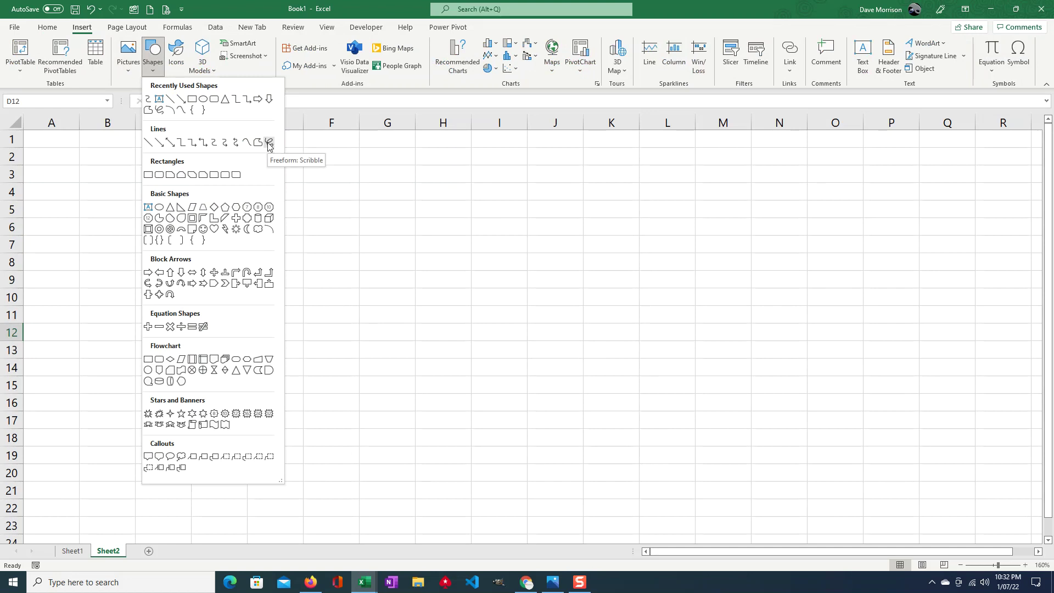
pyautogui.click(268, 143)
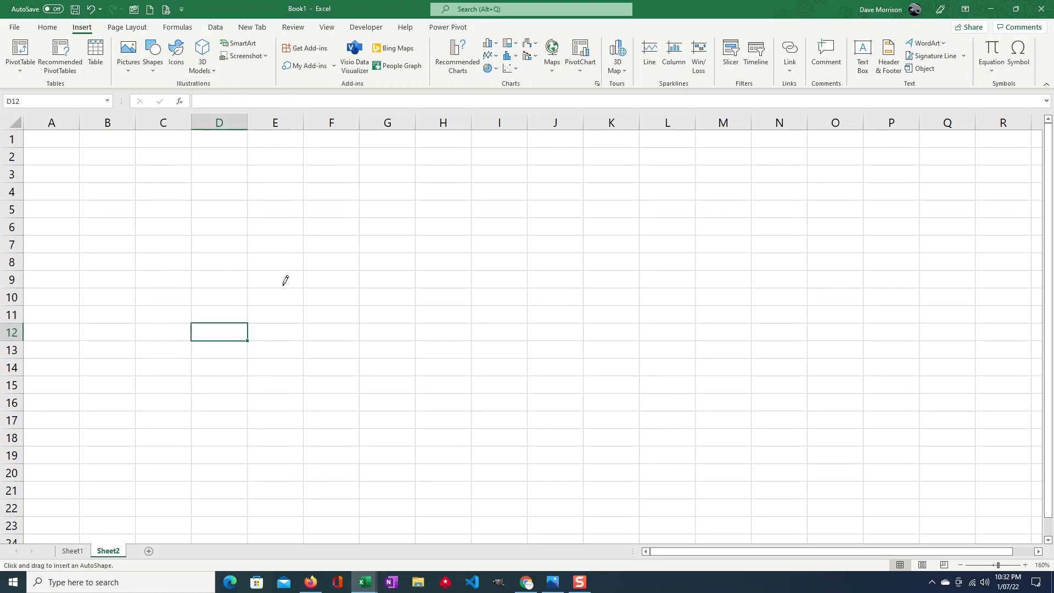
pyautogui.moveTo(248, 246)
pyautogui.mouseDown()
pyautogui.moveTo(564, 227)
pyautogui.moveTo(606, 288)
pyautogui.mouseUp()
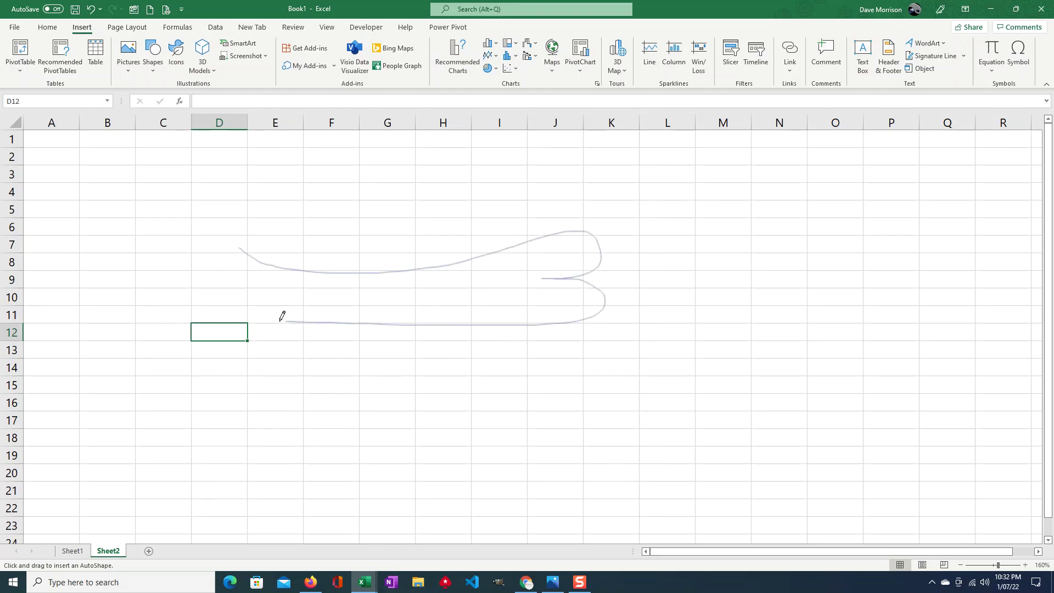
pyautogui.moveTo(606, 288)
pyautogui.mouseDown()
pyautogui.moveTo(170, 286)
pyautogui.moveTo(239, 249)
pyautogui.mouseUp()
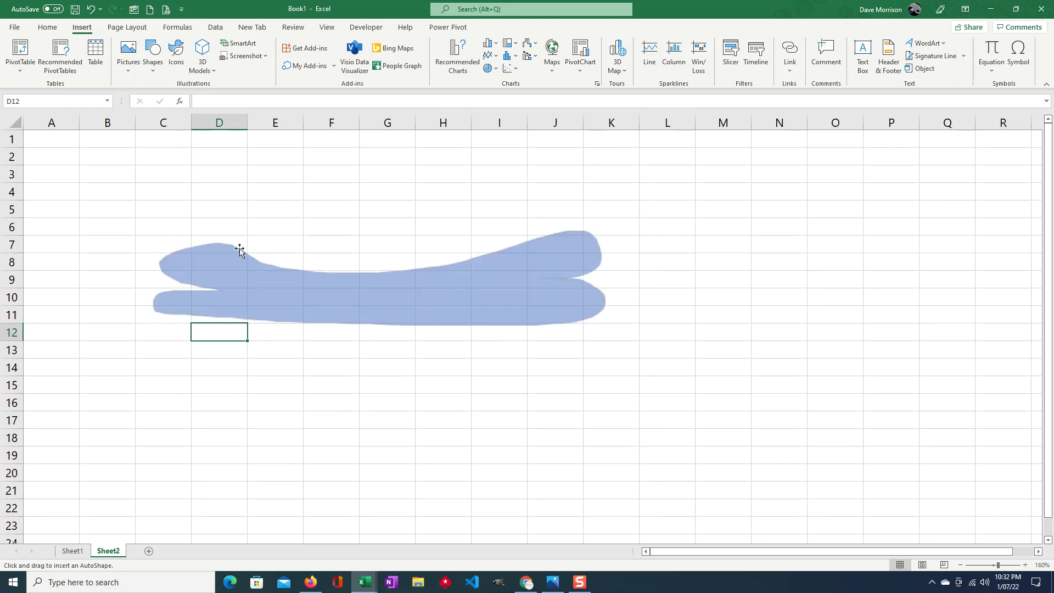
# - Fill the shape with a gradient whose blue and pink stops meet near 60%
pyautogui.click(682, 305)
pyautogui.click(558, 304)
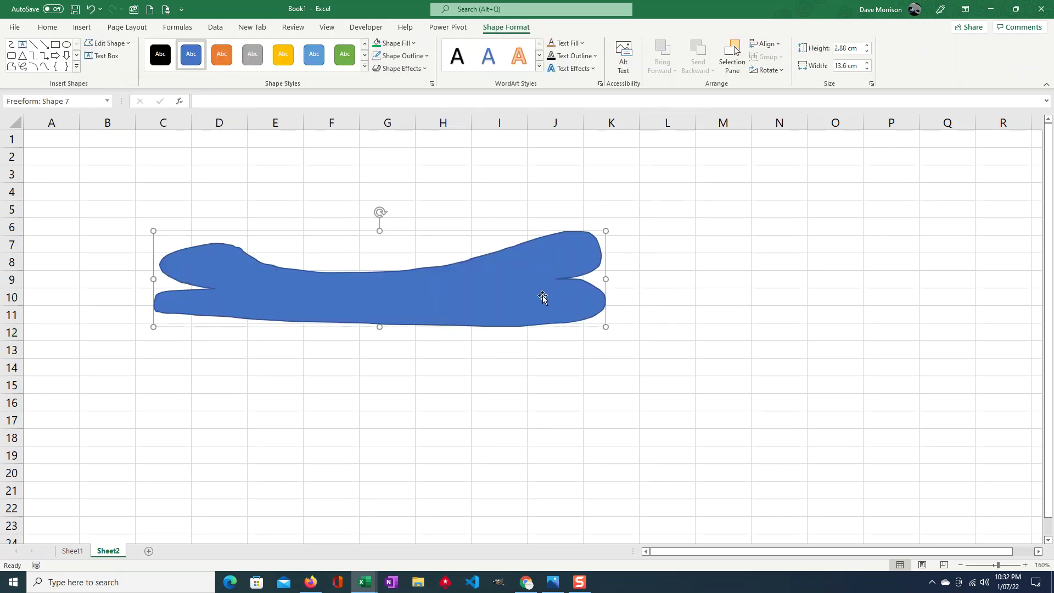
pyautogui.rightClick(502, 294)
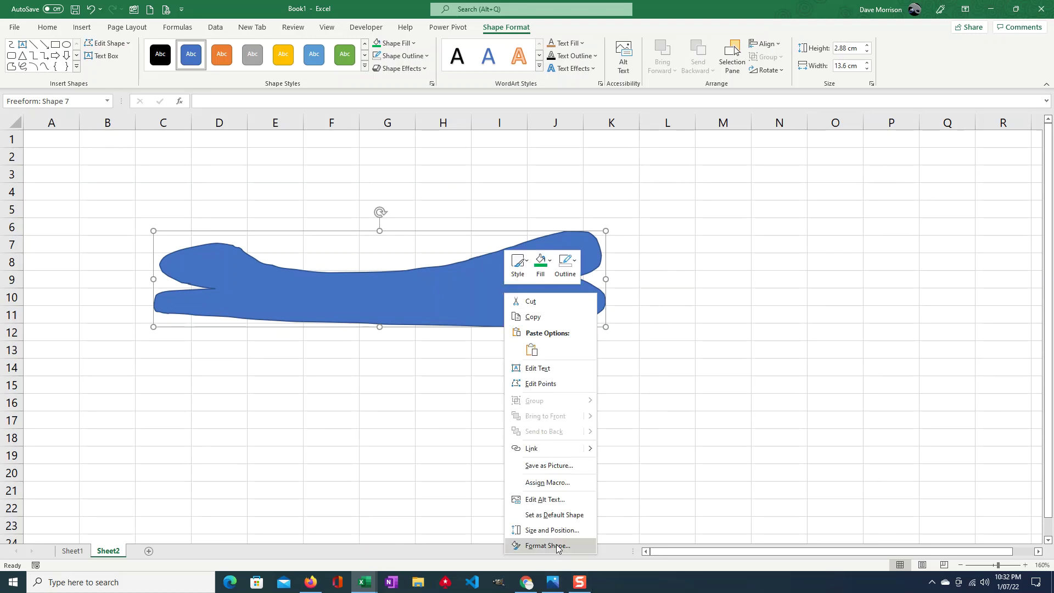
pyautogui.click(547, 545)
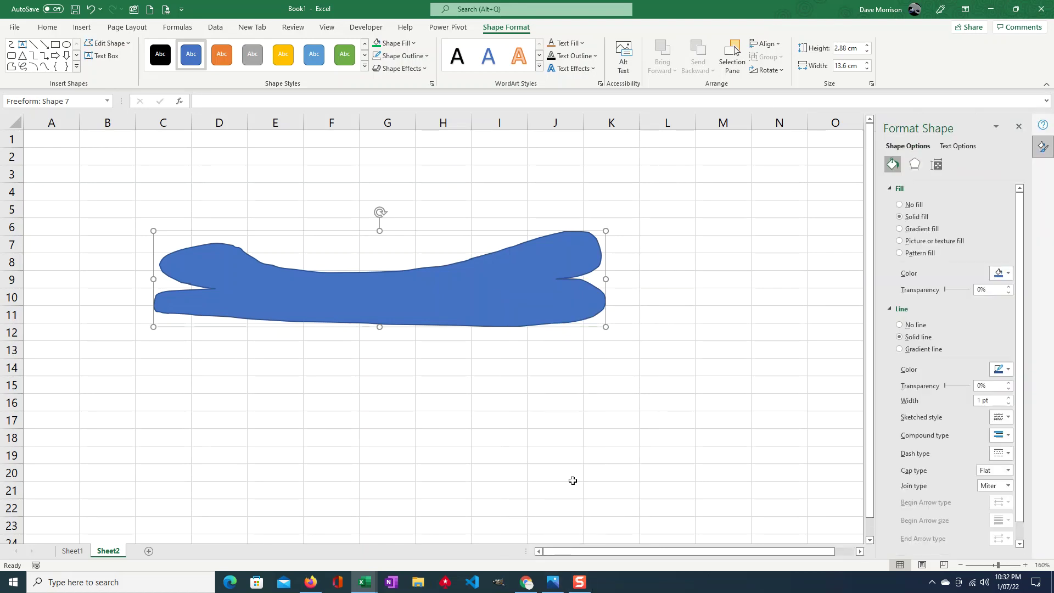
pyautogui.click(899, 229)
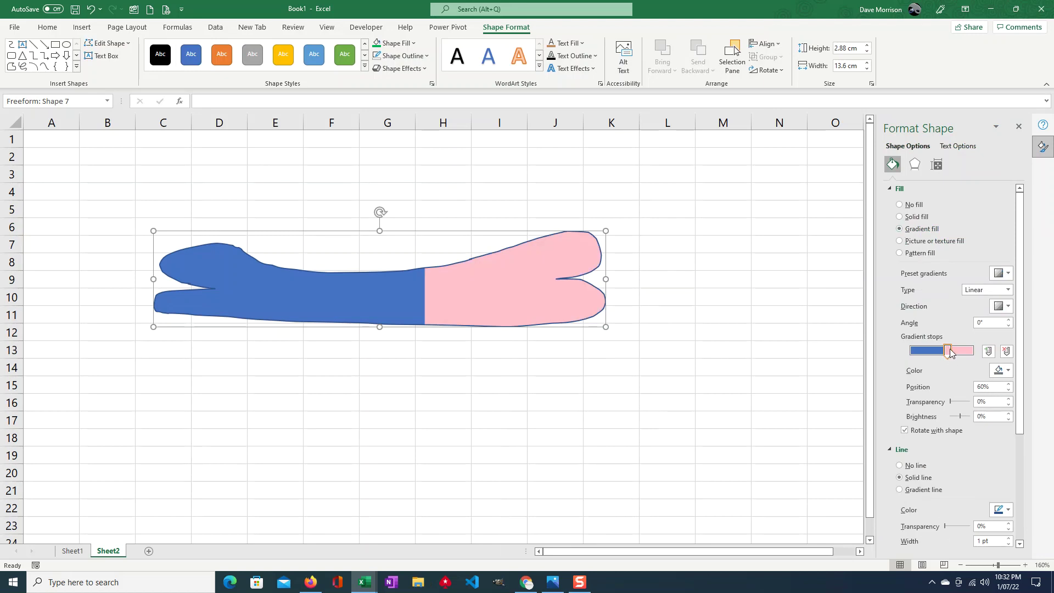
pyautogui.moveTo(952, 352); pyautogui.dragTo(953, 353)
# - Close the Format Shape and help panes, then reselect the shape
pyautogui.click(1019, 129)
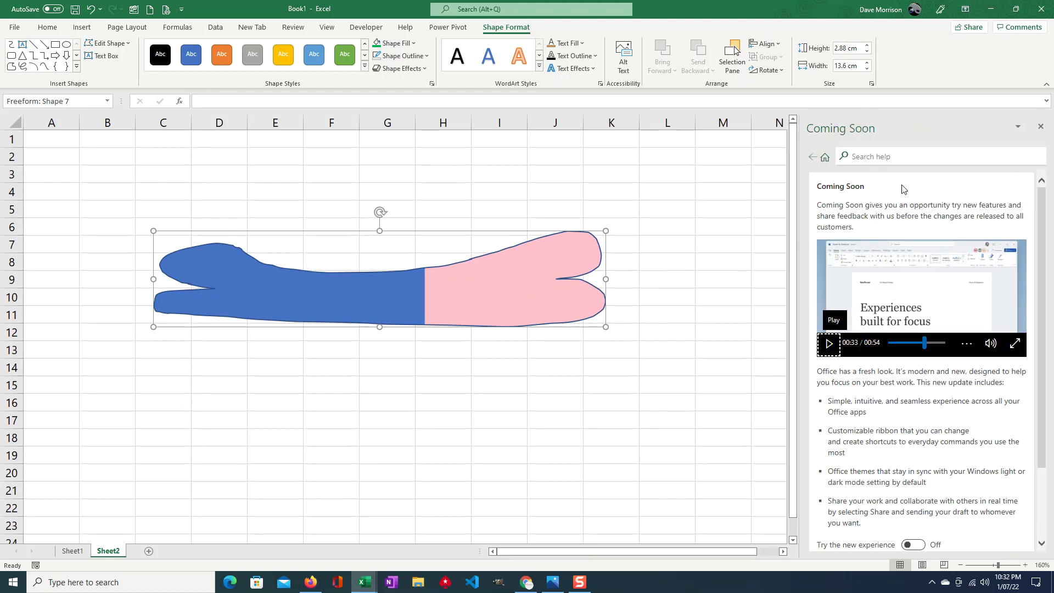
pyautogui.click(1037, 126)
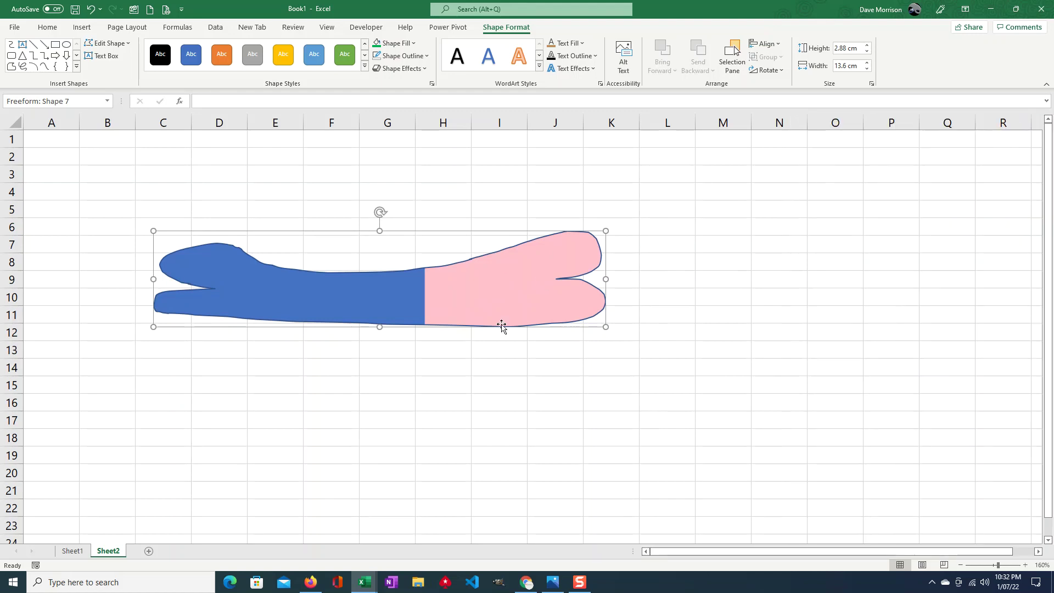
pyautogui.click(444, 379)
pyautogui.click(330, 294)
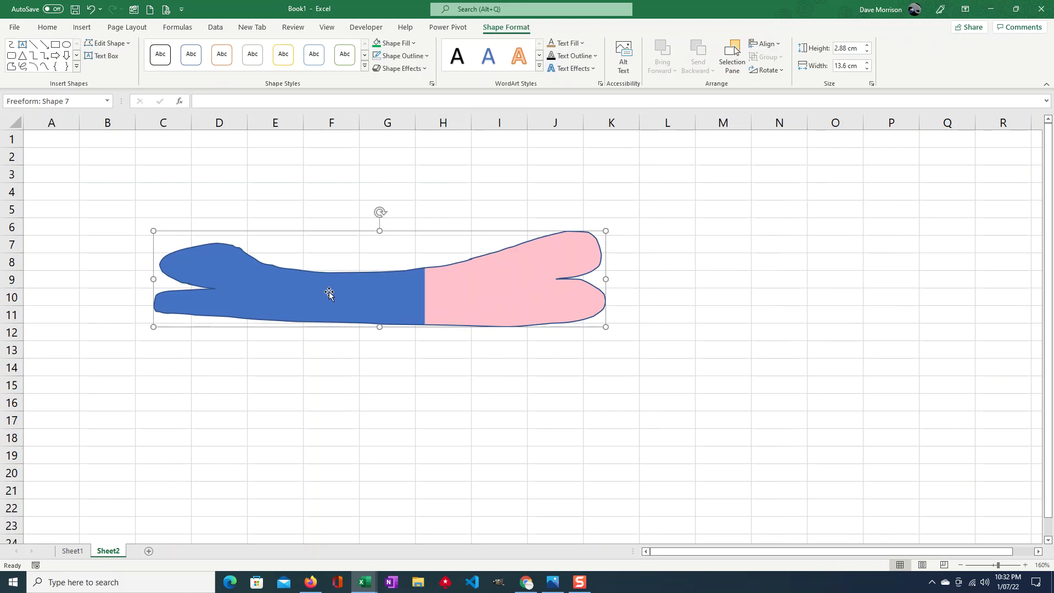
# - Name the shape 'MyShape' in the Name Box and drag it down onto rows 5–10
pyautogui.hotkey('ctrl', 'z')
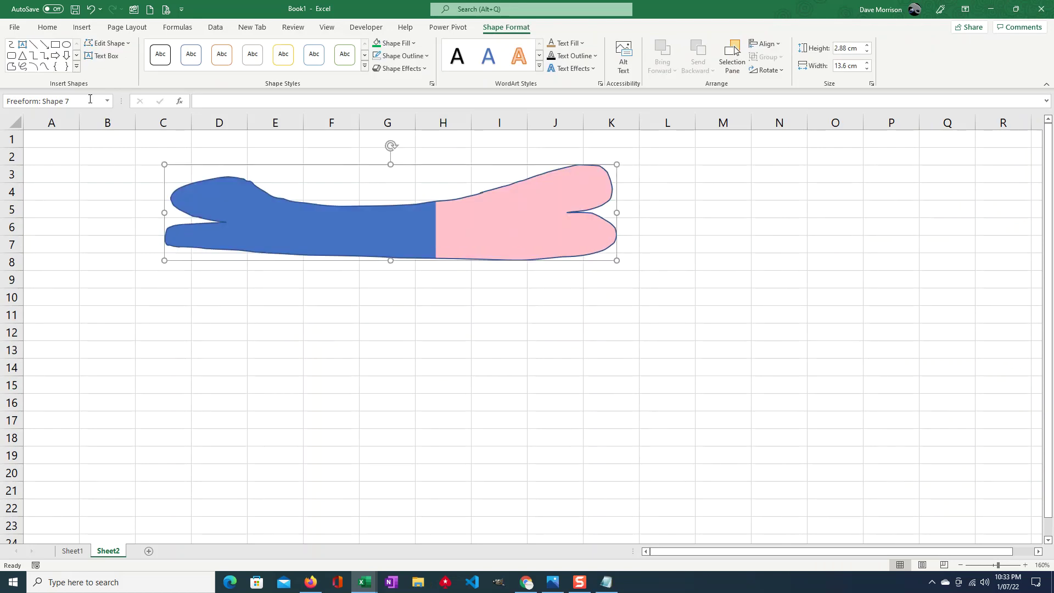
pyautogui.click(90, 99)
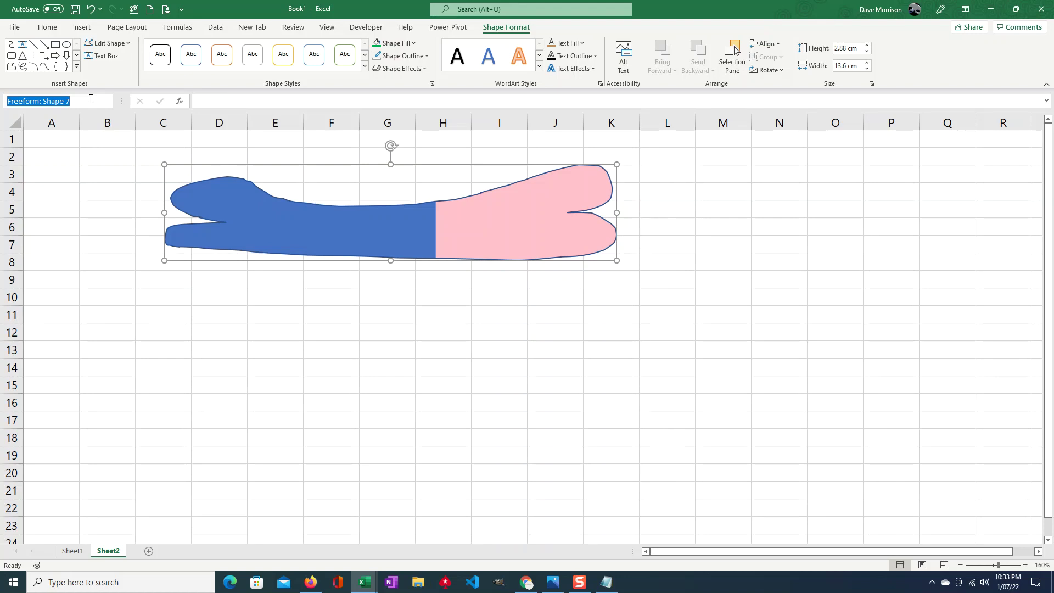
pyautogui.write('MyShape')
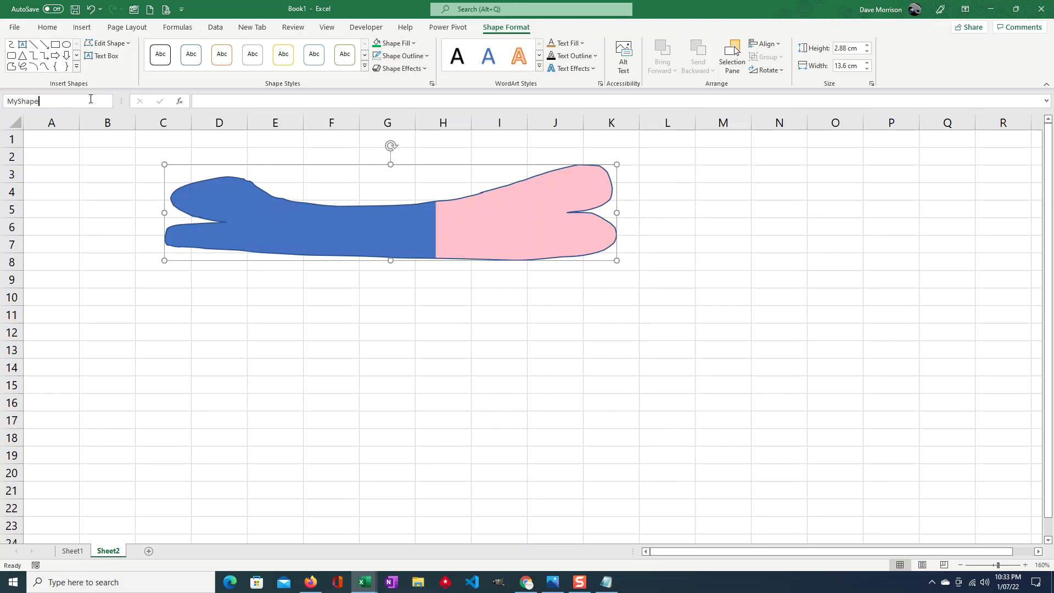
pyautogui.press('Return')
pyautogui.moveTo(353, 237); pyautogui.dragTo(340, 285)
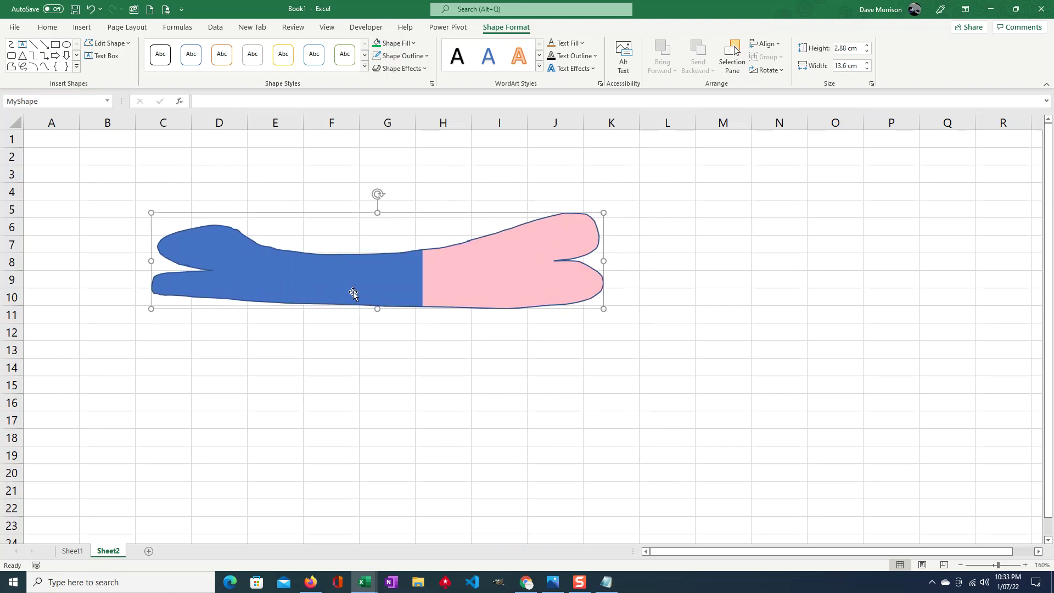
pyautogui.click(250, 160)
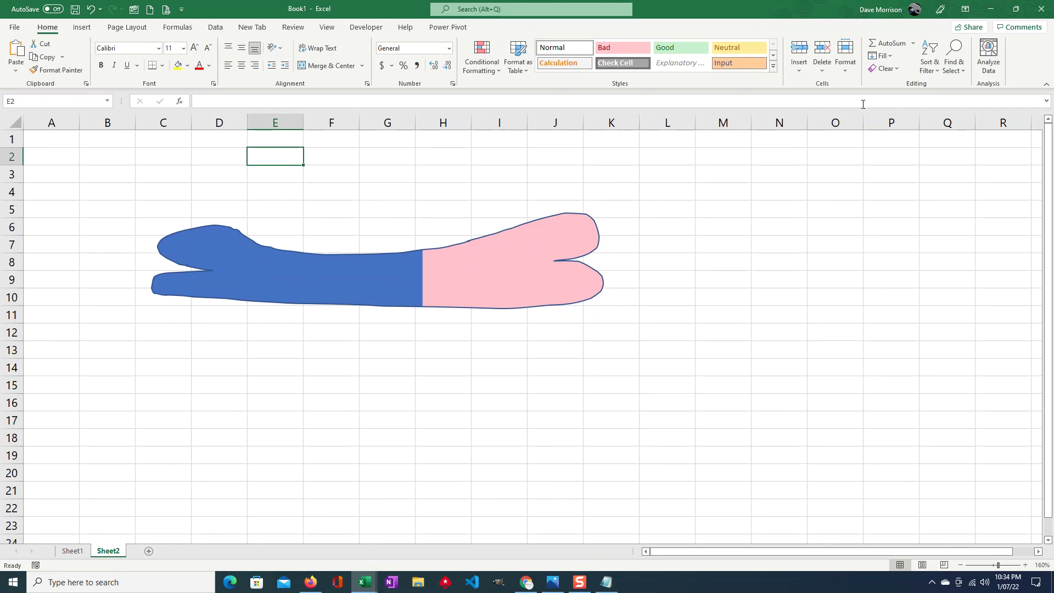
# - Draw a small text box over A2:B3 and name it 'blue_Textbox'
pyautogui.click(82, 28)
pyautogui.click(153, 54)
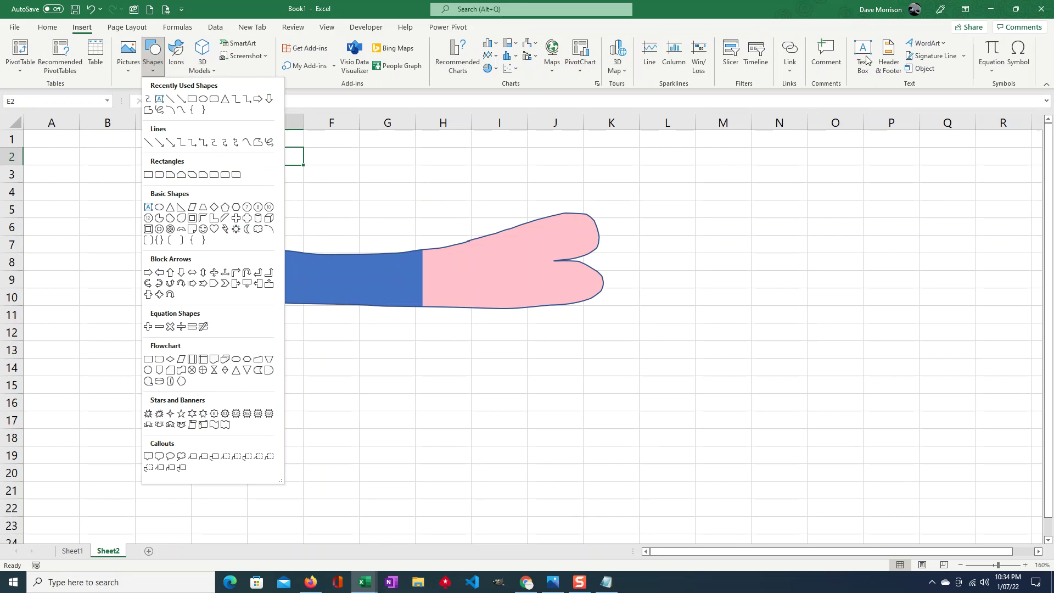
pyautogui.click(159, 100)
pyautogui.moveTo(62, 154)
pyautogui.mouseDown()
pyautogui.moveTo(127, 184)
pyautogui.moveTo(115, 184)
pyautogui.mouseUp()
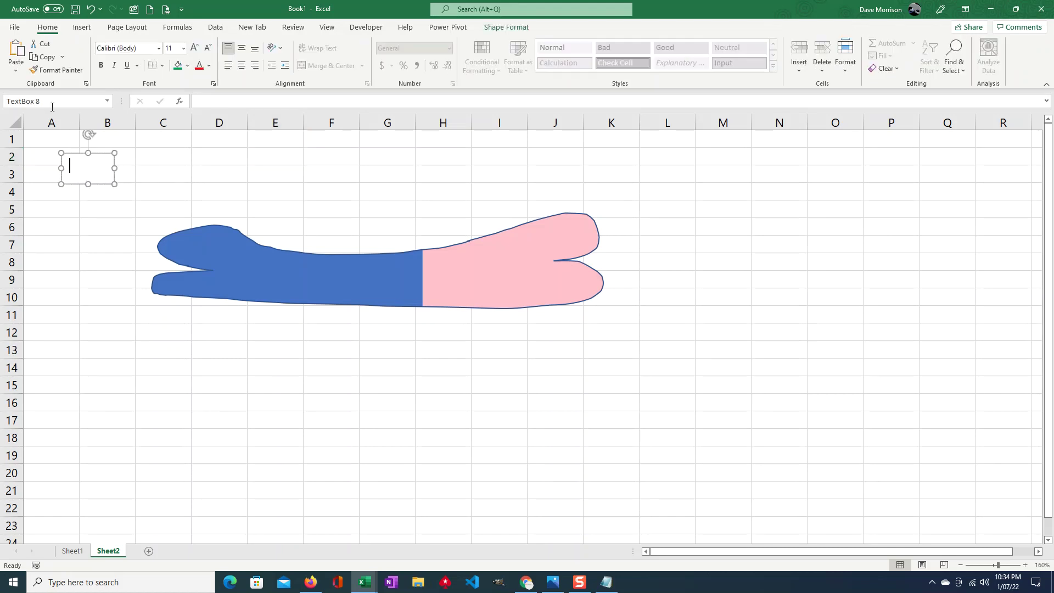
pyautogui.click(12, 101)
pyautogui.write('blue_')
# - Enter 65% in cell I1 and a first value in J1
pyautogui.click(513, 140)
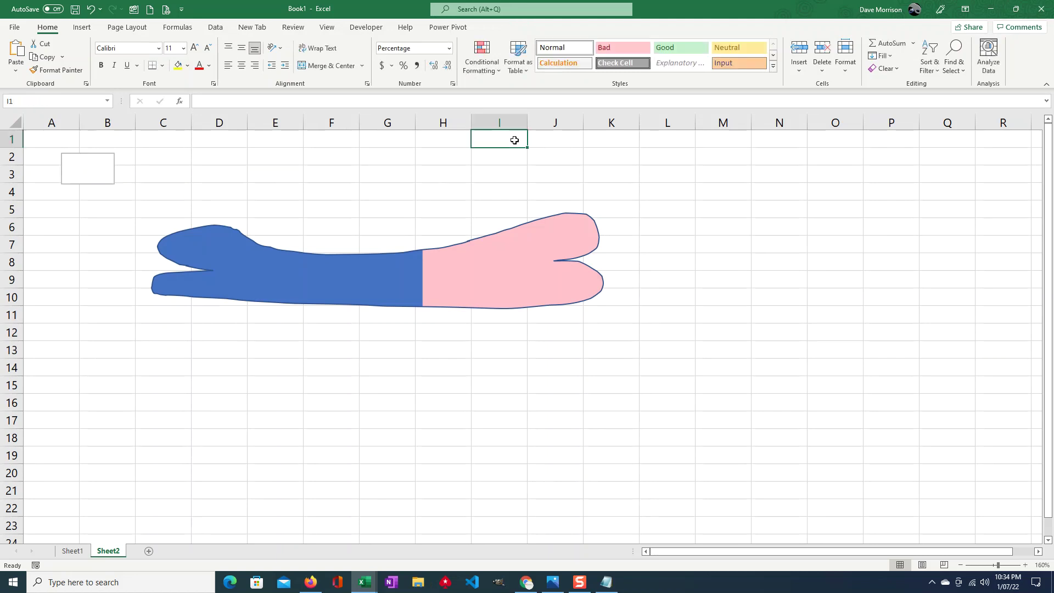
pyautogui.write('.65')
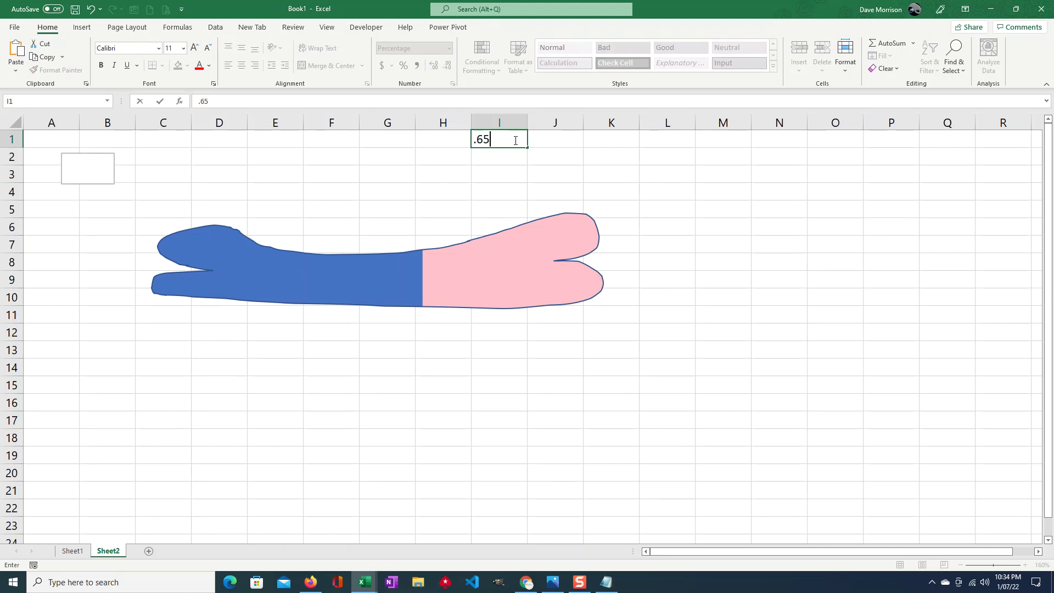
pyautogui.press('Return')
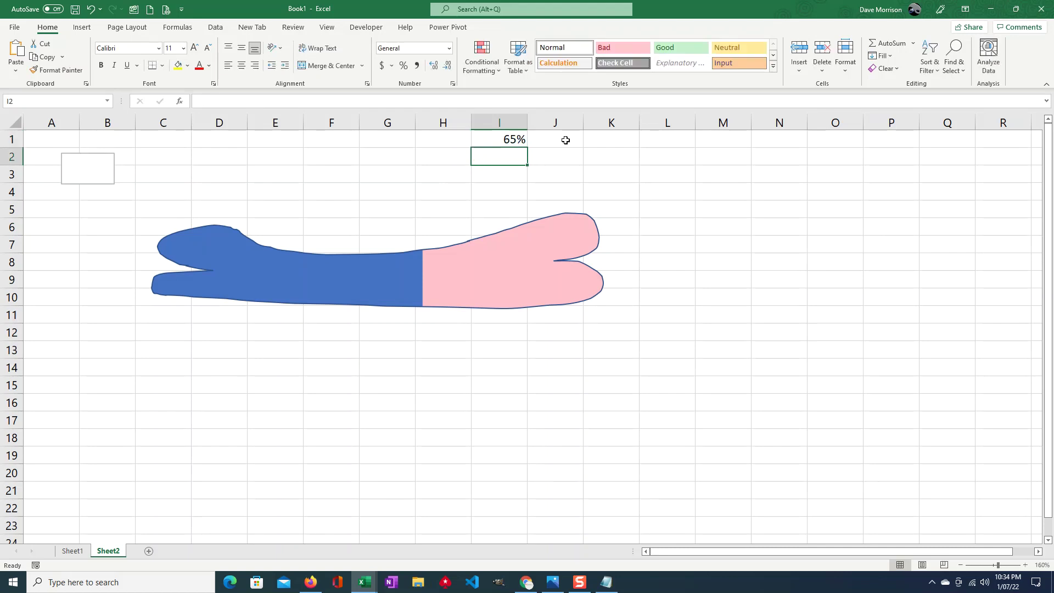
pyautogui.click(556, 138)
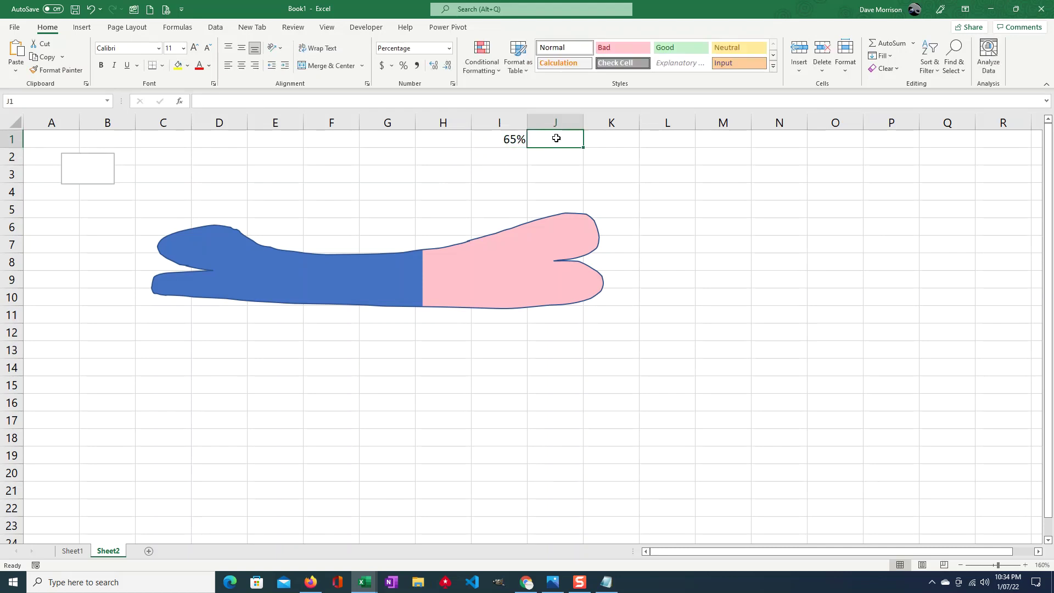
pyautogui.click(507, 141)
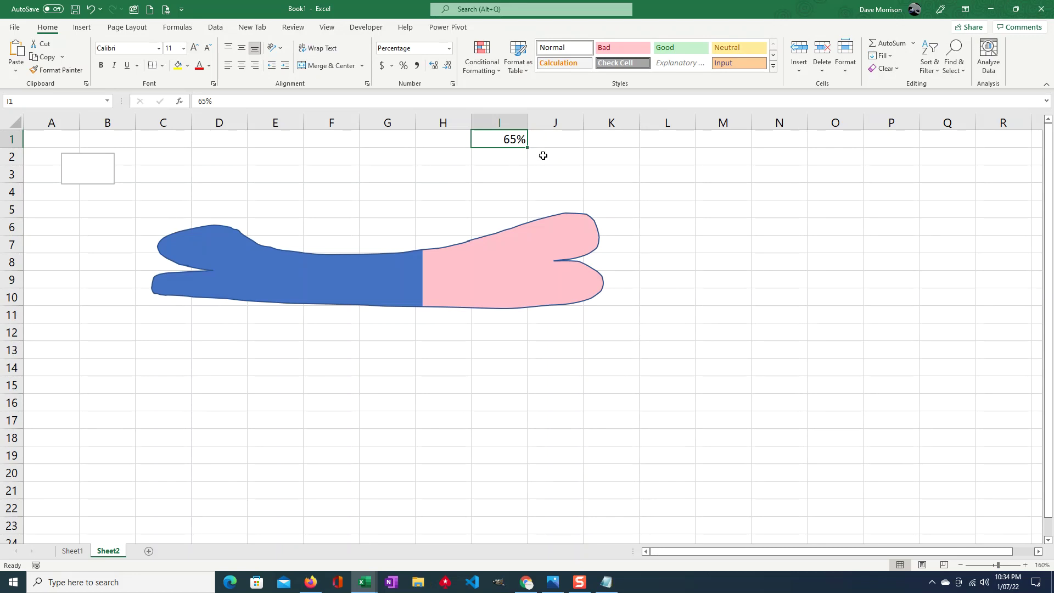
pyautogui.click(551, 139)
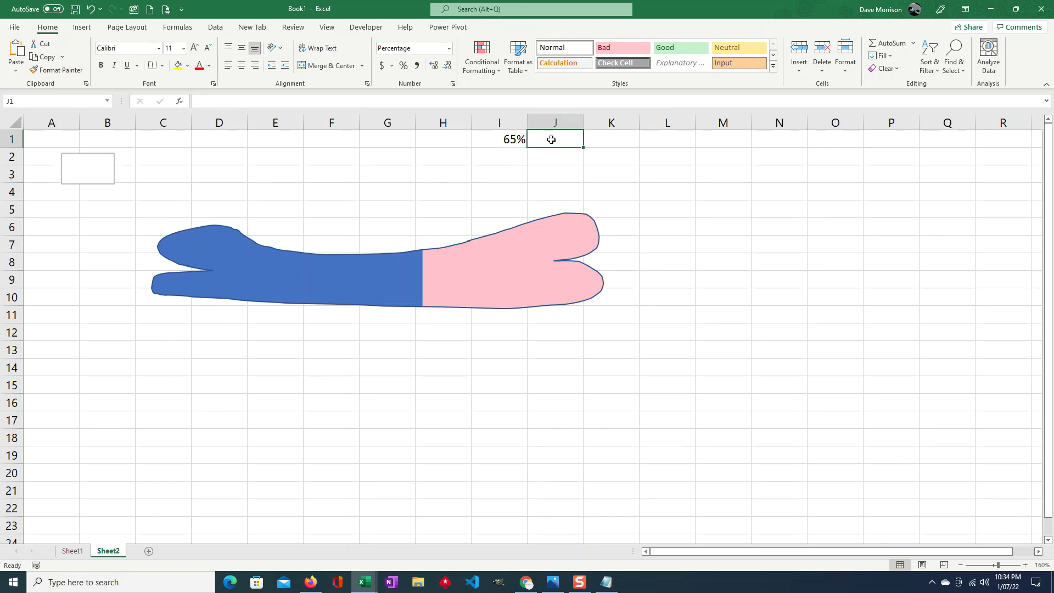
pyautogui.write('1')
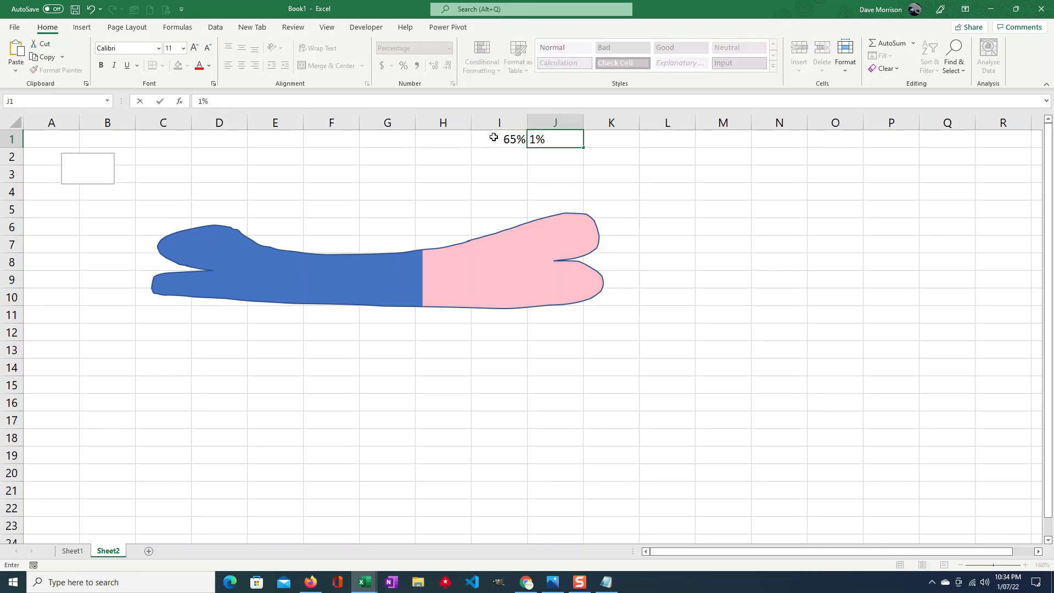
pyautogui.click(504, 138)
# - Replace J1's 1% entry with the formula =1-I1 so it shows 35%
pyautogui.click(568, 139)
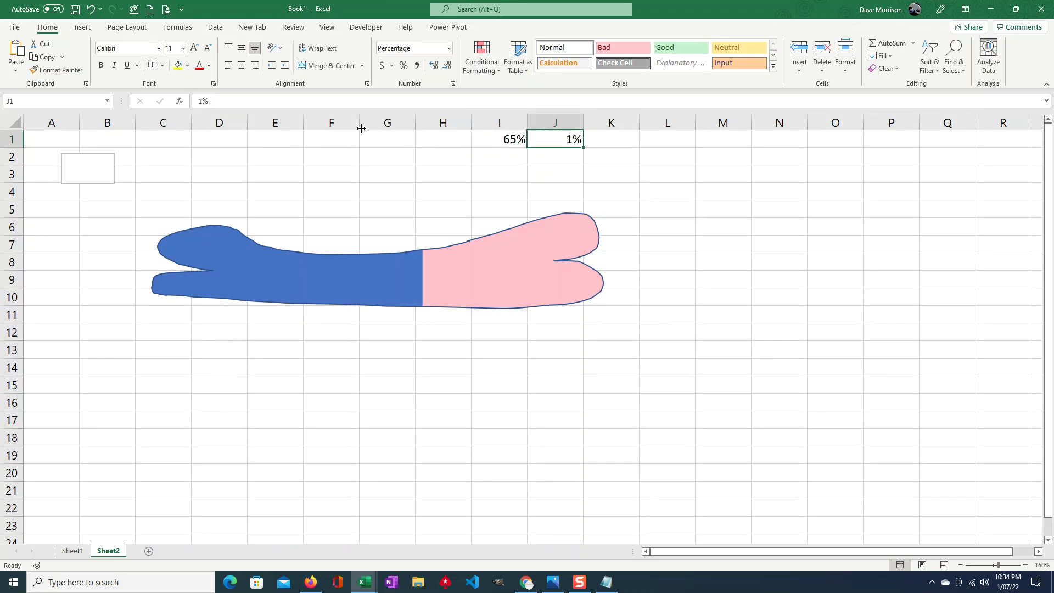
pyautogui.moveTo(243, 105); pyautogui.dragTo(182, 109)
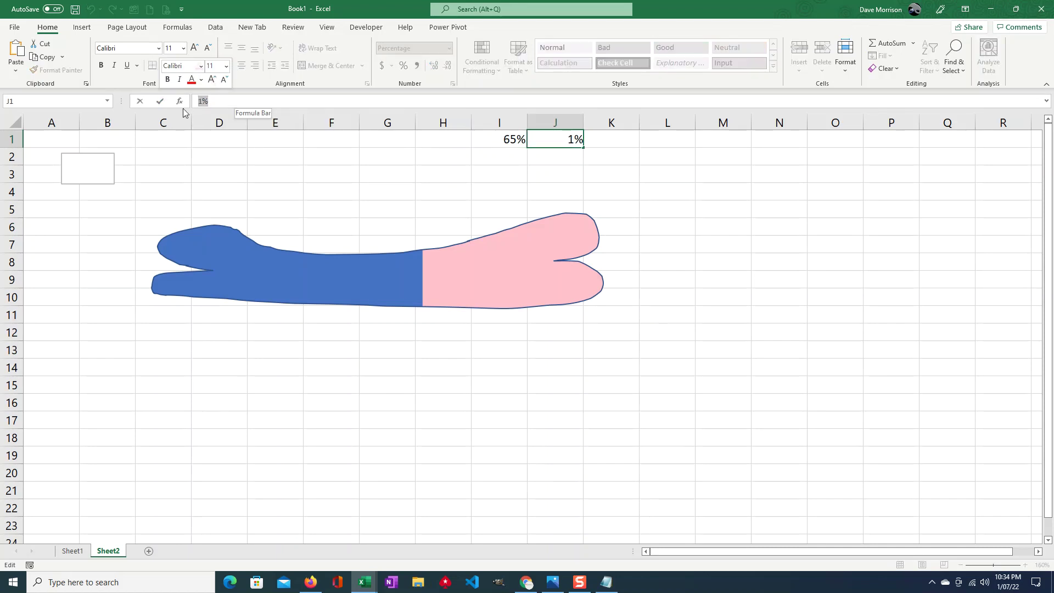
pyautogui.write('=')
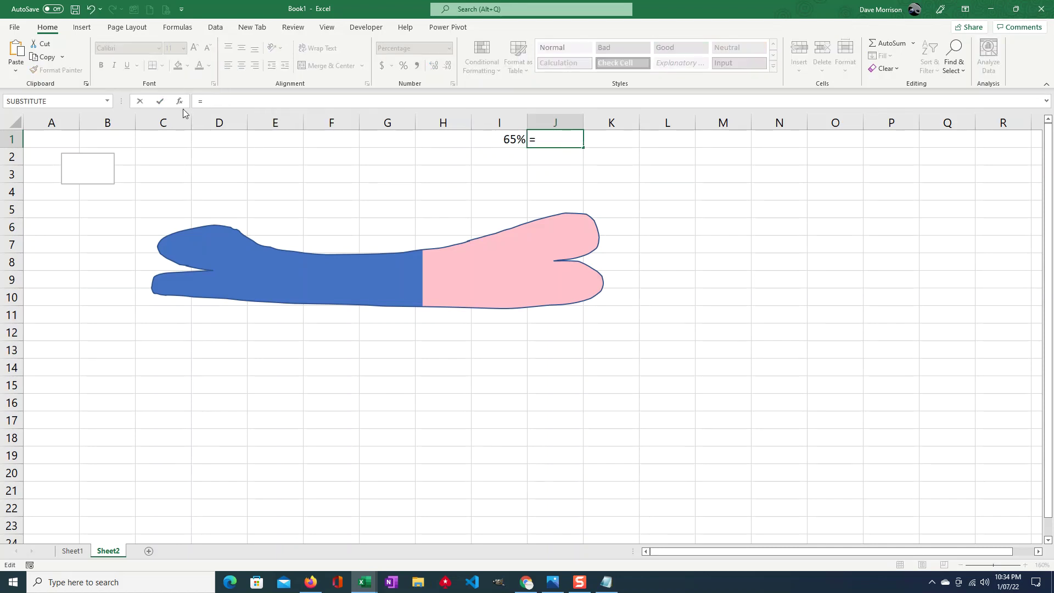
pyautogui.write('1-')
pyautogui.click(498, 139)
pyautogui.press('Return')
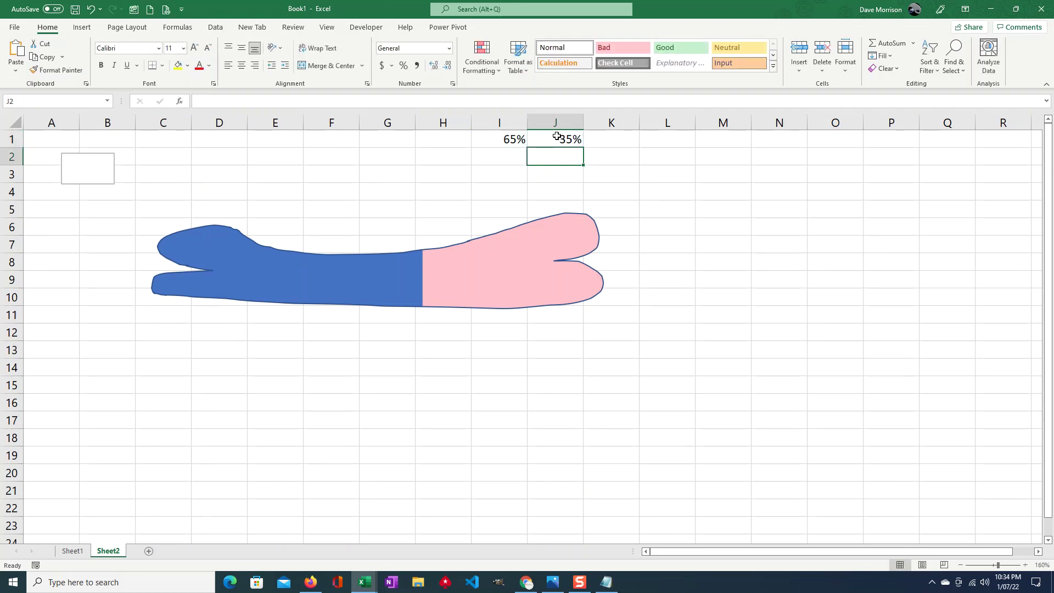
pyautogui.click(94, 169)
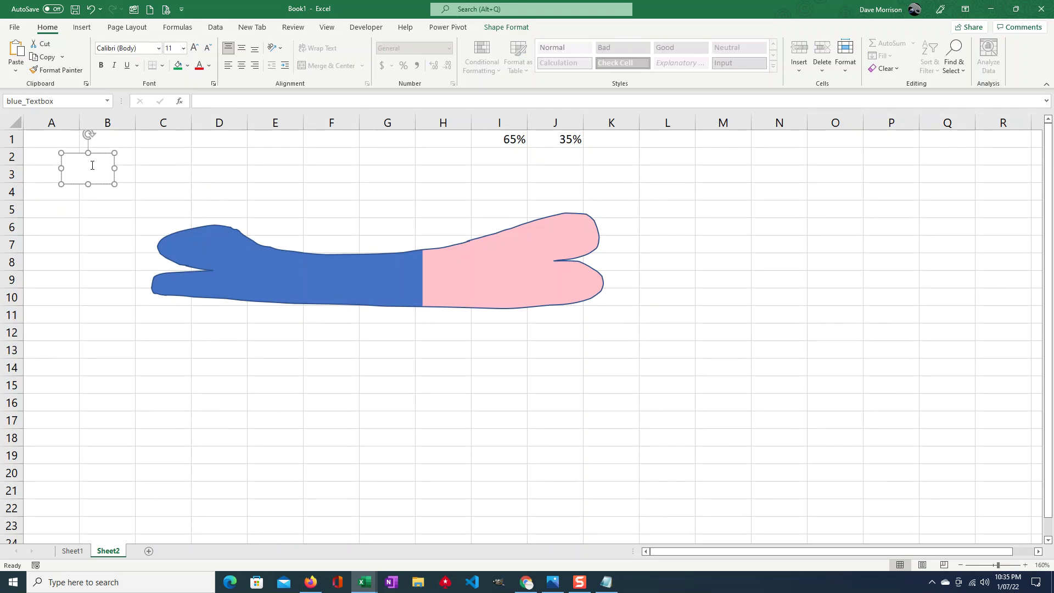
# - Nudge blue_Textbox slightly and link it to cell I1 so it displays 65%
pyautogui.click(206, 168)
pyautogui.click(77, 168)
pyautogui.moveTo(72, 157); pyautogui.dragTo(80, 154)
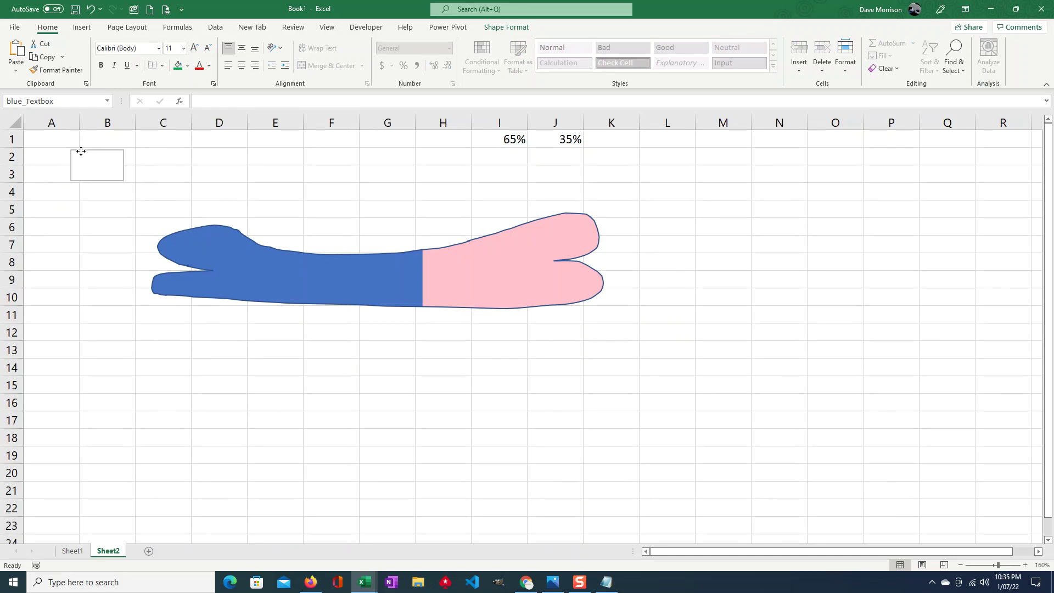
pyautogui.click(209, 100)
pyautogui.write('=')
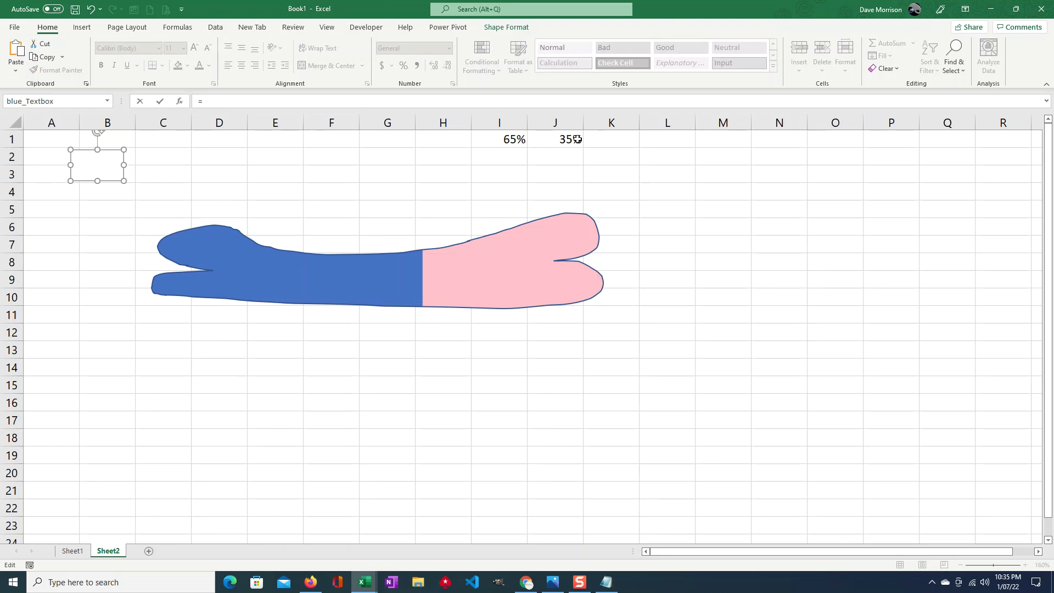
pyautogui.click(508, 139)
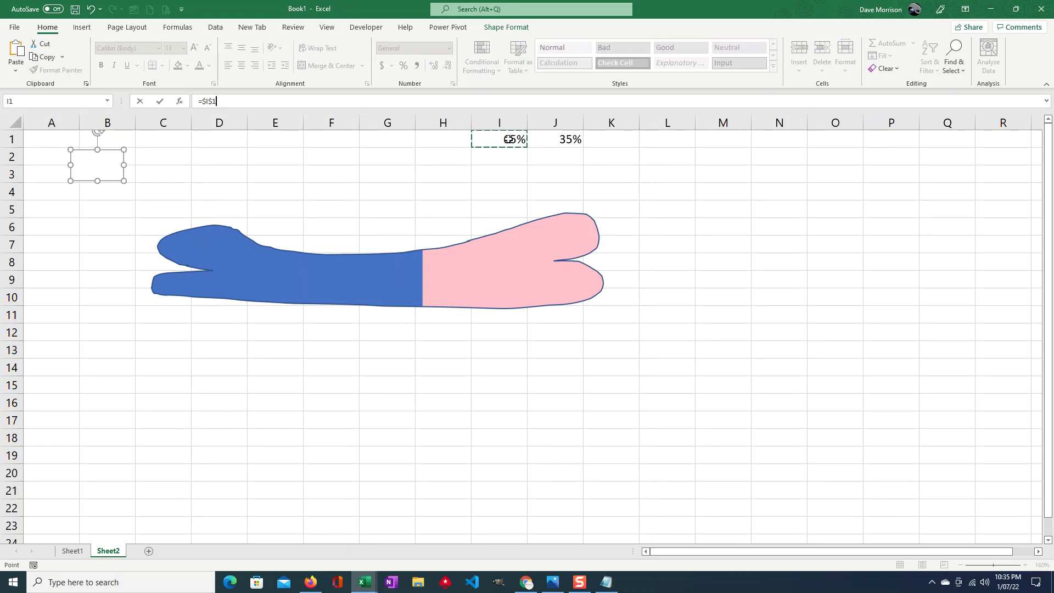
pyautogui.press('Return')
pyautogui.click(136, 163)
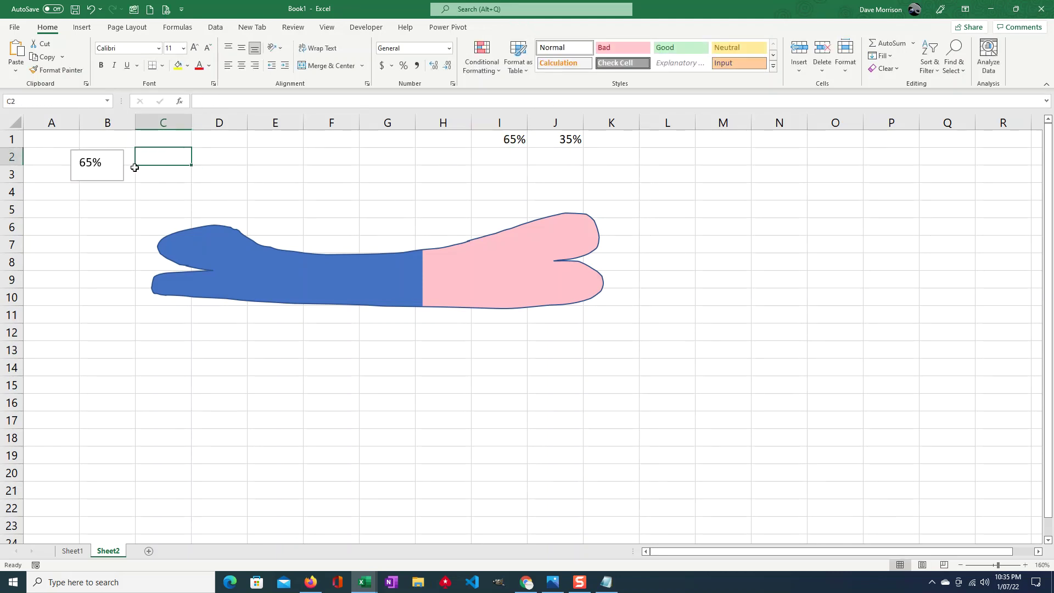
pyautogui.click(123, 165)
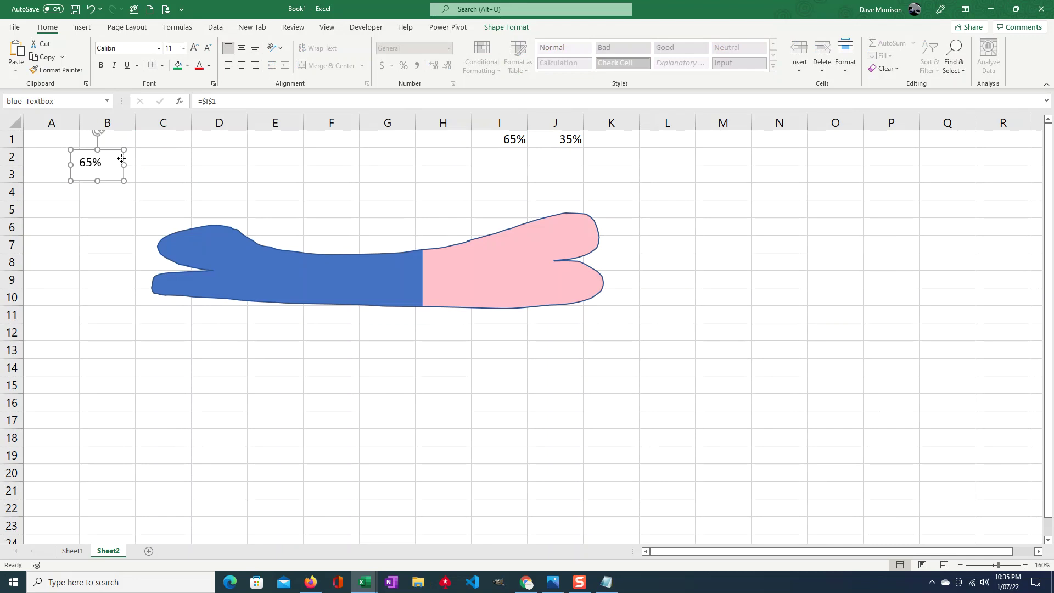
# - Right-drag the 65% label to C2 and place a copy there
pyautogui.moveTo(121, 159); pyautogui.dragTo(197, 162)
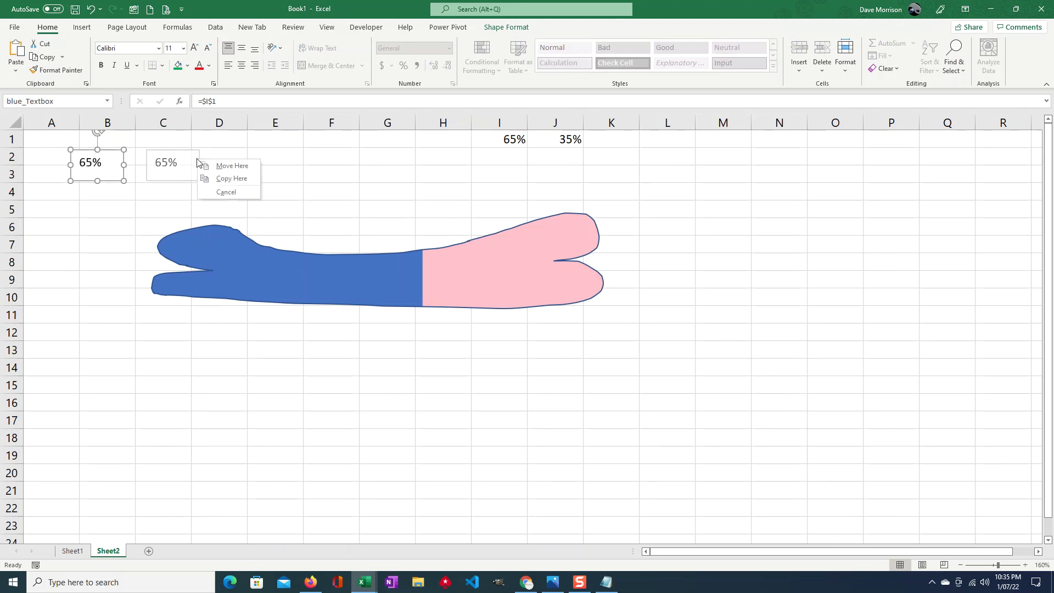
pyautogui.click(224, 178)
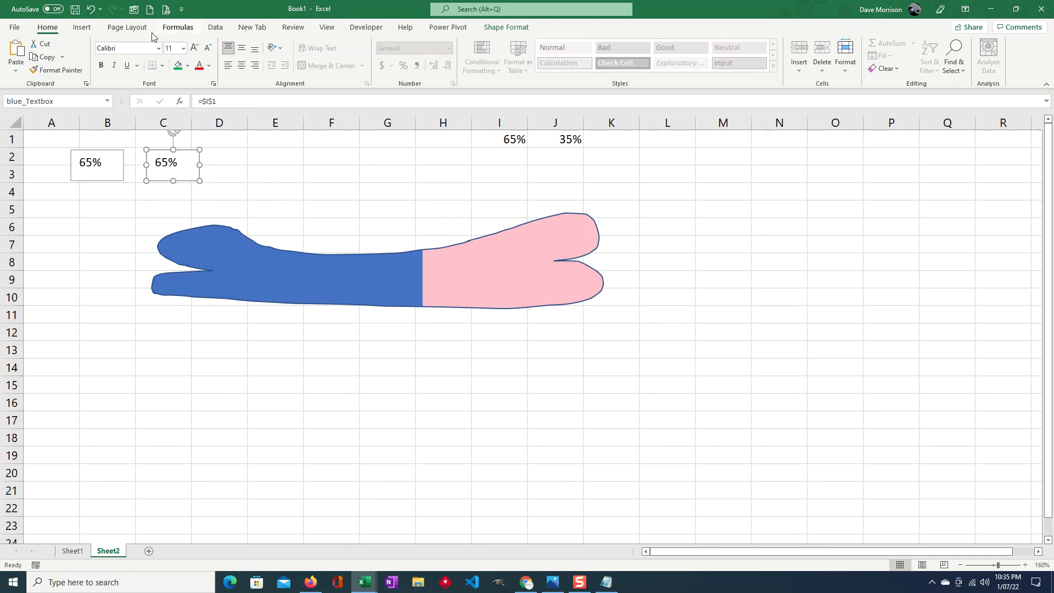
pyautogui.click(250, 173)
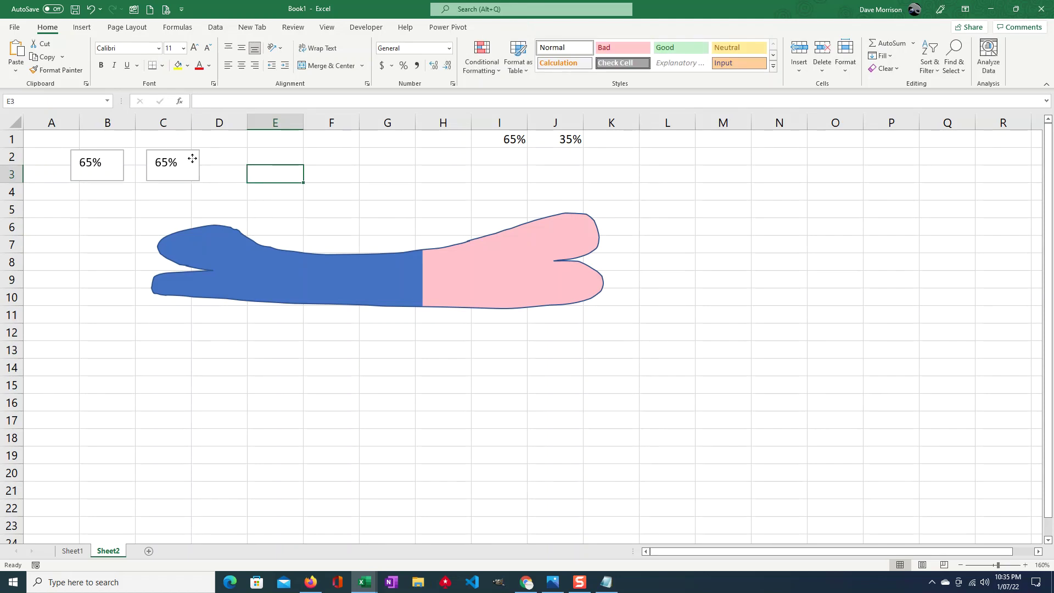
pyautogui.click(198, 165)
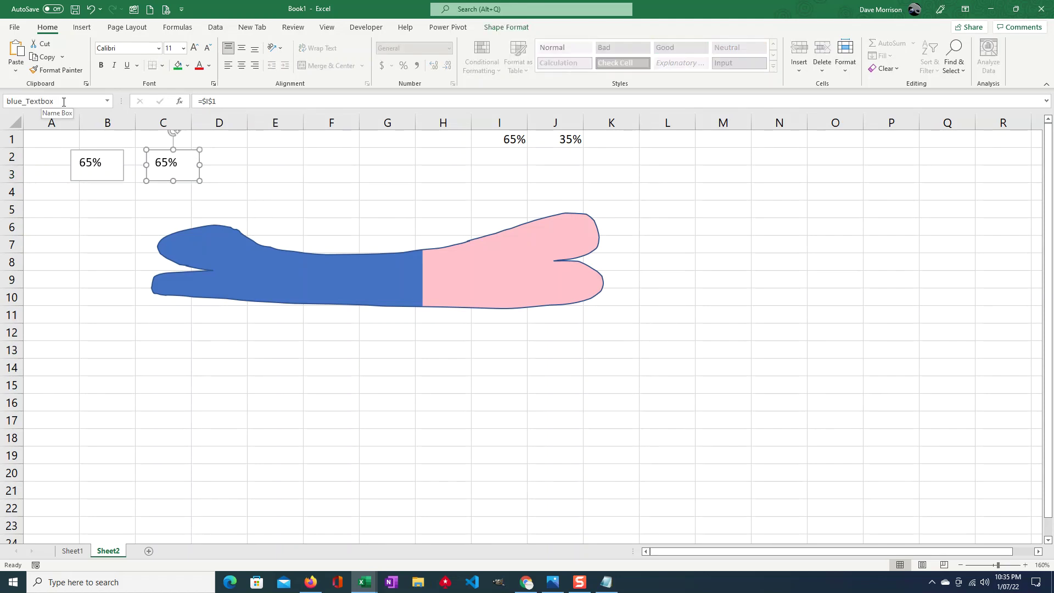
# - Rename the copied label, deleting 'blue' from its name
pyautogui.click(14, 101)
pyautogui.click(8, 101)
pyautogui.press('BackSpace')
pyautogui.press('BackSpace')
pyautogui.press('BackSpace')
pyautogui.press('BackSpace')
pyautogui.write('pi')
pyautogui.write('nk')
pyautogui.click(270, 158)
# - Relink the copied label from I1 to cell J1 so it shows 35%
pyautogui.click(188, 164)
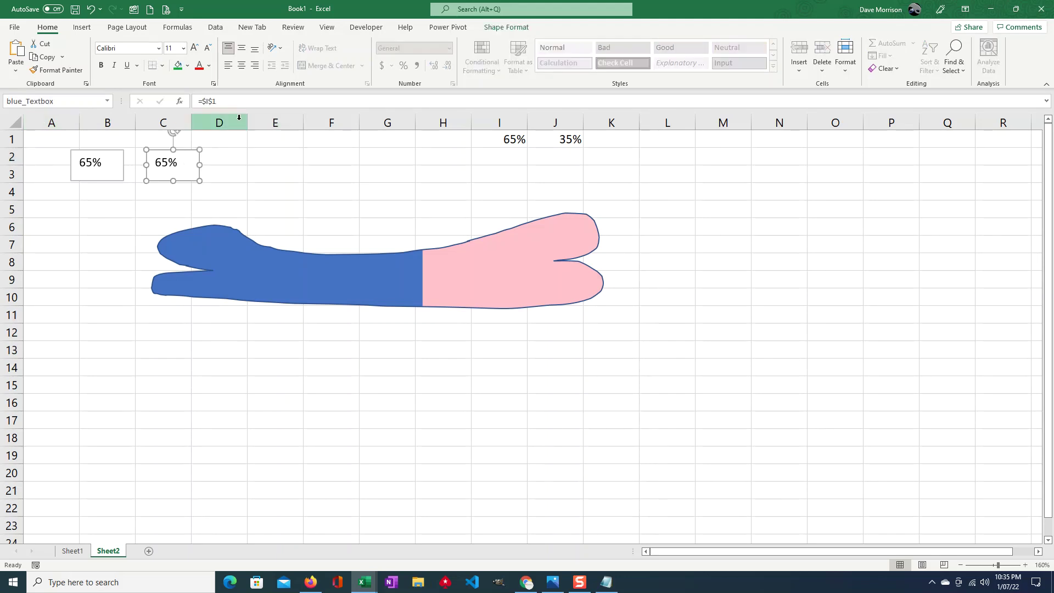
pyautogui.click(232, 101)
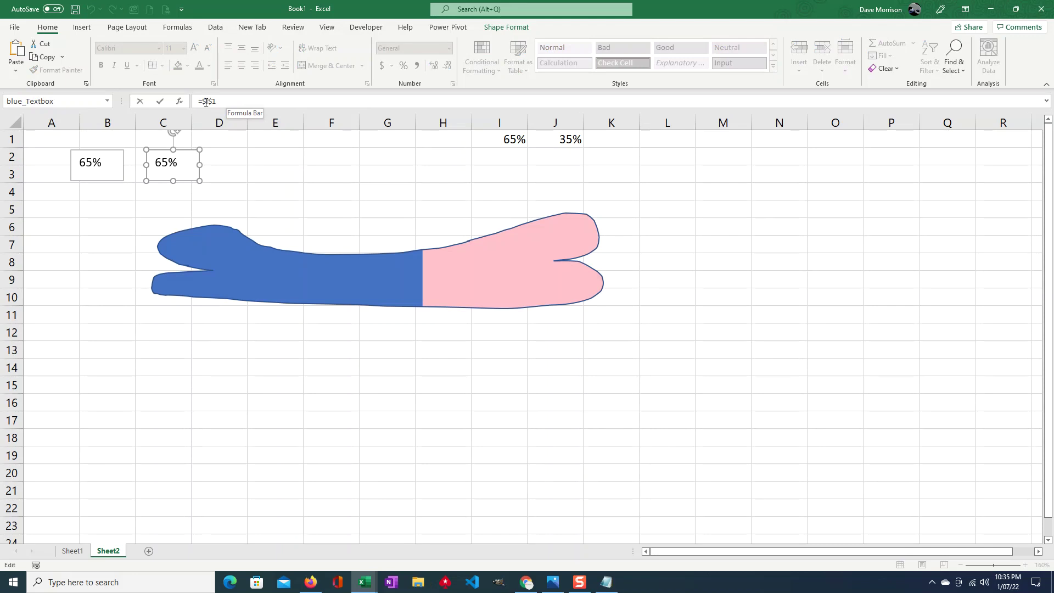
pyautogui.doubleClick(206, 101)
pyautogui.press('BackSpace')
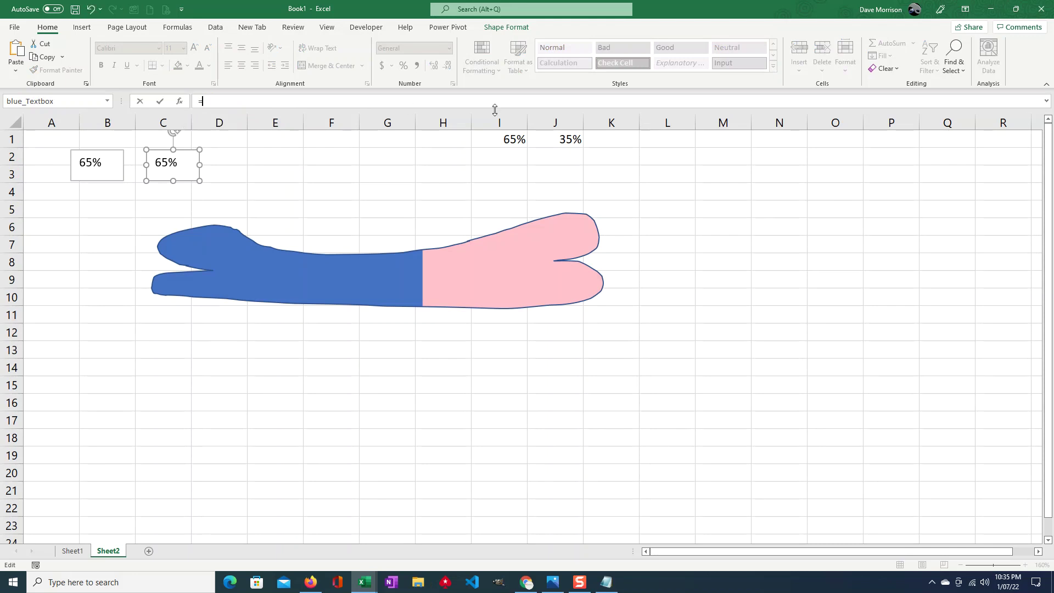
pyautogui.click(565, 138)
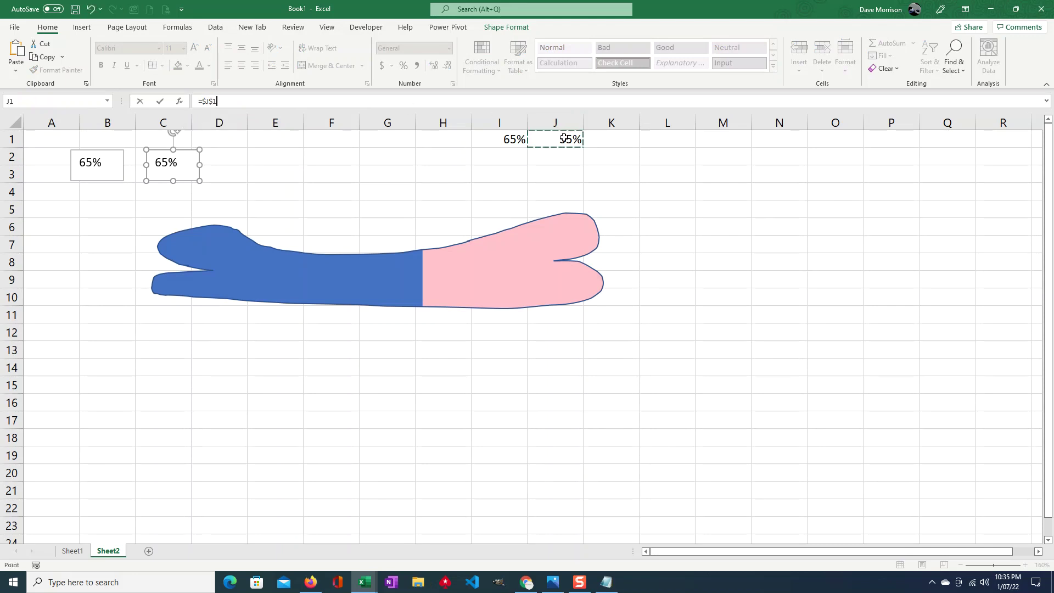
pyautogui.press('Return')
pyautogui.click(304, 178)
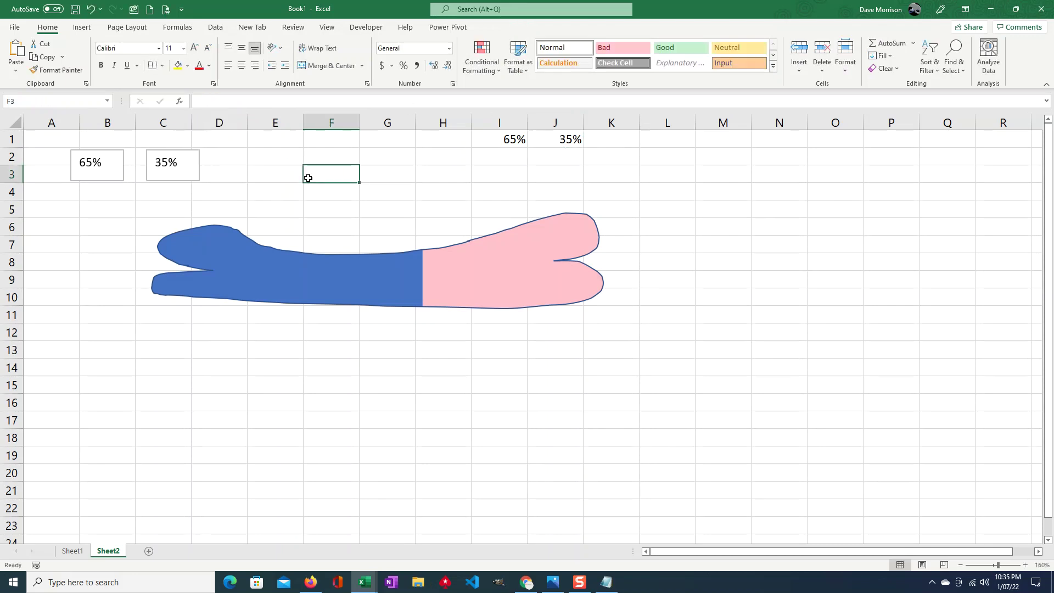
pyautogui.click(198, 175)
# - Shrink the 35% and 65% label boxes, then drag MyShape farther left
pyautogui.moveTo(200, 181); pyautogui.dragTo(200, 173)
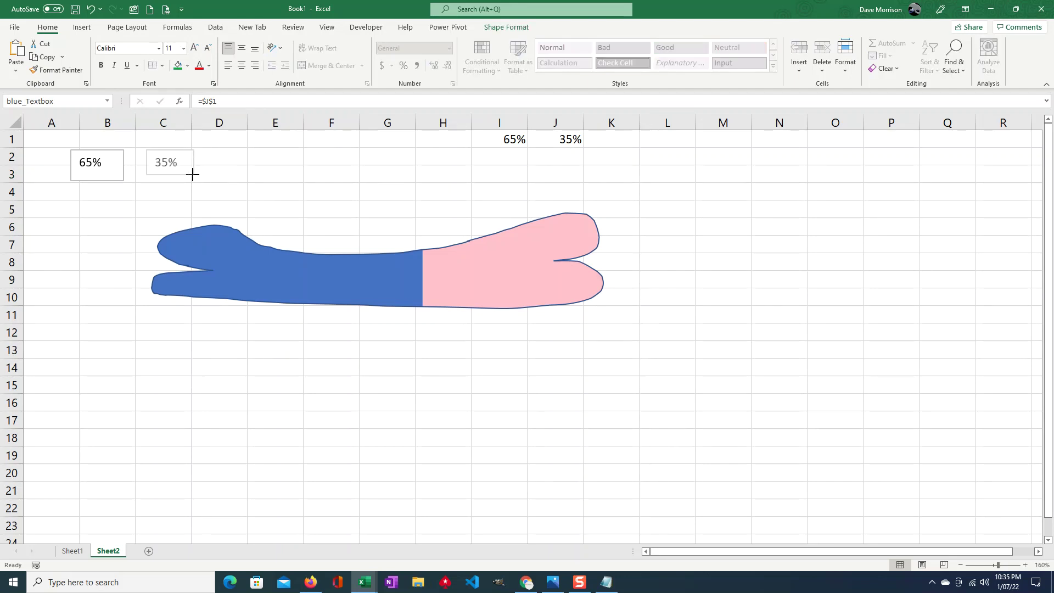
pyautogui.moveTo(200, 174); pyautogui.dragTo(194, 174)
pyautogui.click(111, 178)
pyautogui.moveTo(111, 178); pyautogui.dragTo(118, 171)
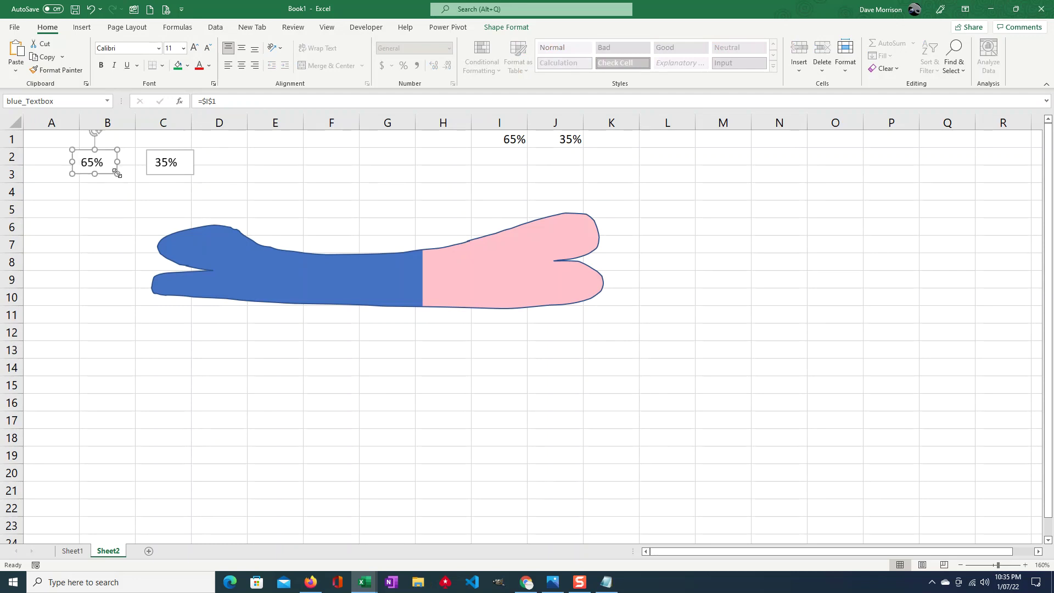
pyautogui.click(279, 172)
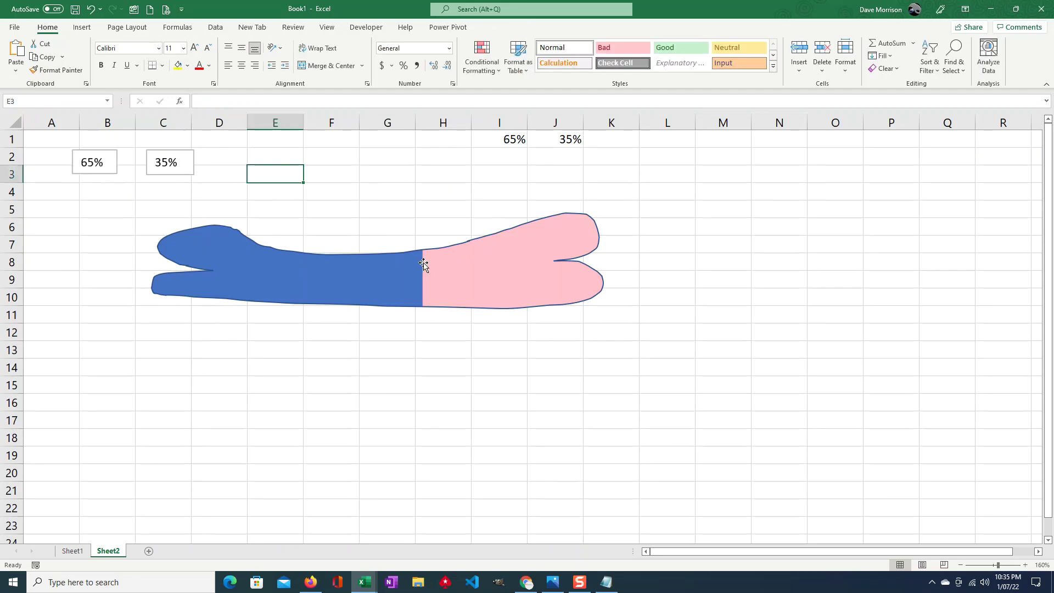
pyautogui.moveTo(406, 265); pyautogui.dragTo(355, 262)
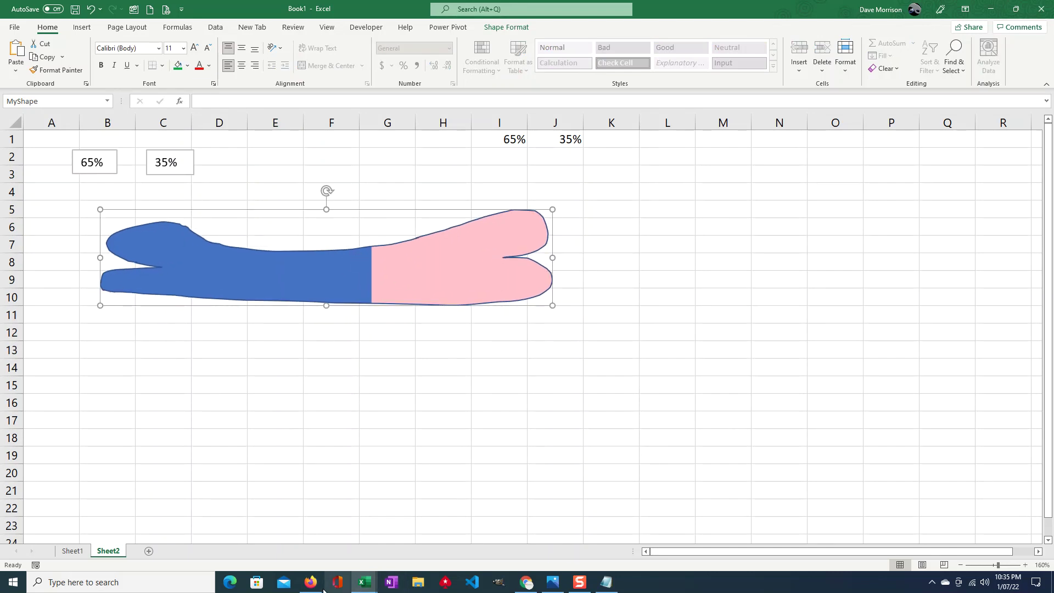
pyautogui.moveTo(526, 583)
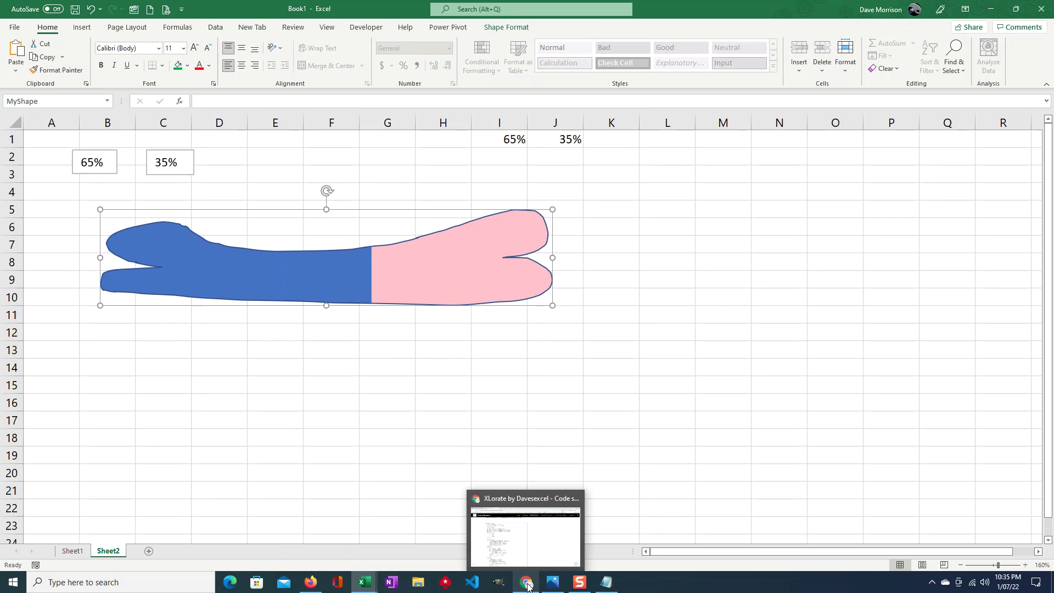
# - In Chrome, select all of the GradientShape macro code with Ctrl+A and copy it
pyautogui.click(525, 530)
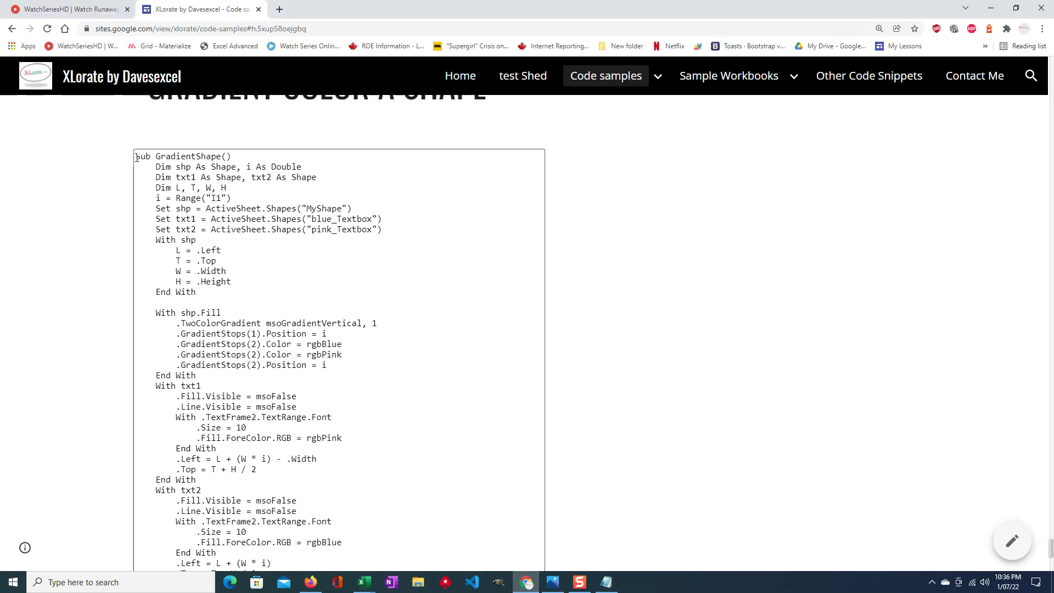
pyautogui.moveTo(137, 157); pyautogui.dragTo(298, 588)
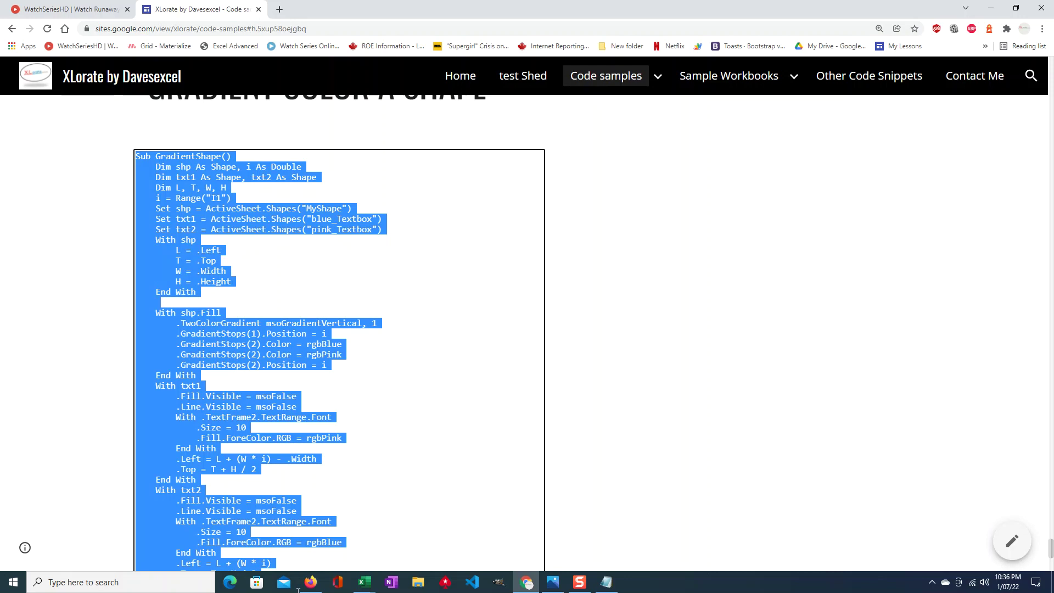
pyautogui.moveTo(298, 588); pyautogui.dragTo(453, 487)
pyautogui.scroll(-1, 479, 478)
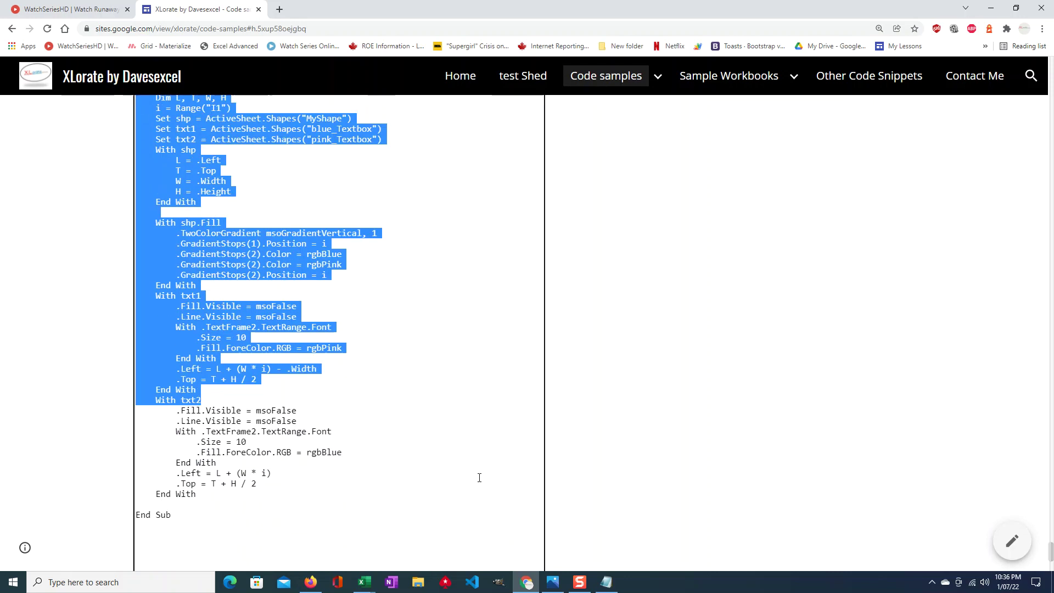
pyautogui.moveTo(187, 516); pyautogui.dragTo(140, 105)
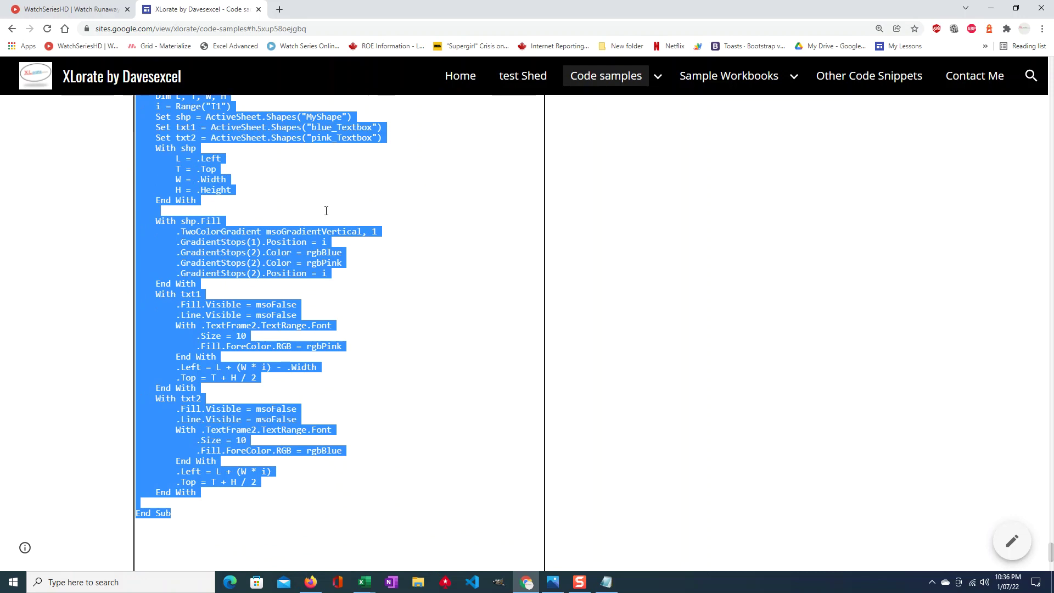
pyautogui.click(724, 190)
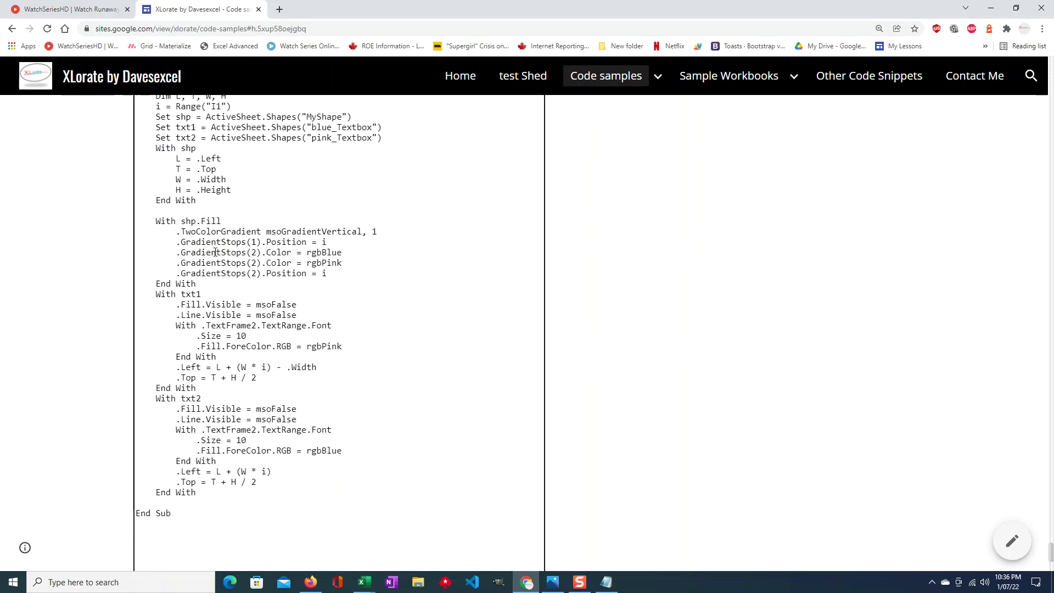
pyautogui.hotkey('ctrl', 'a')
pyautogui.scroll(2, 425, 260)
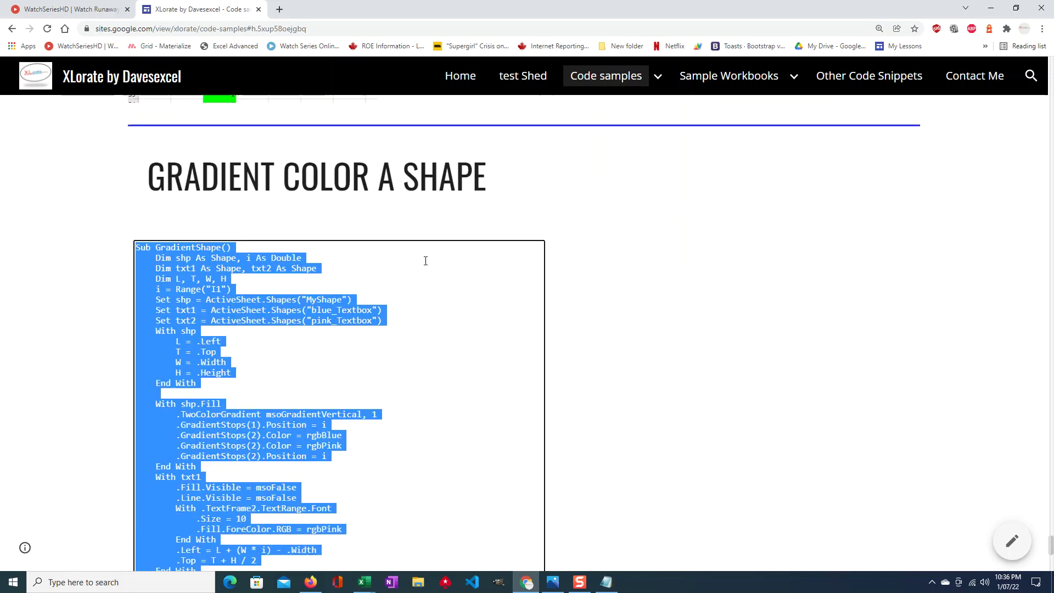
pyautogui.scroll(-1, 424, 260)
pyautogui.scroll(-1, 424, 260)
pyautogui.rightClick(206, 202)
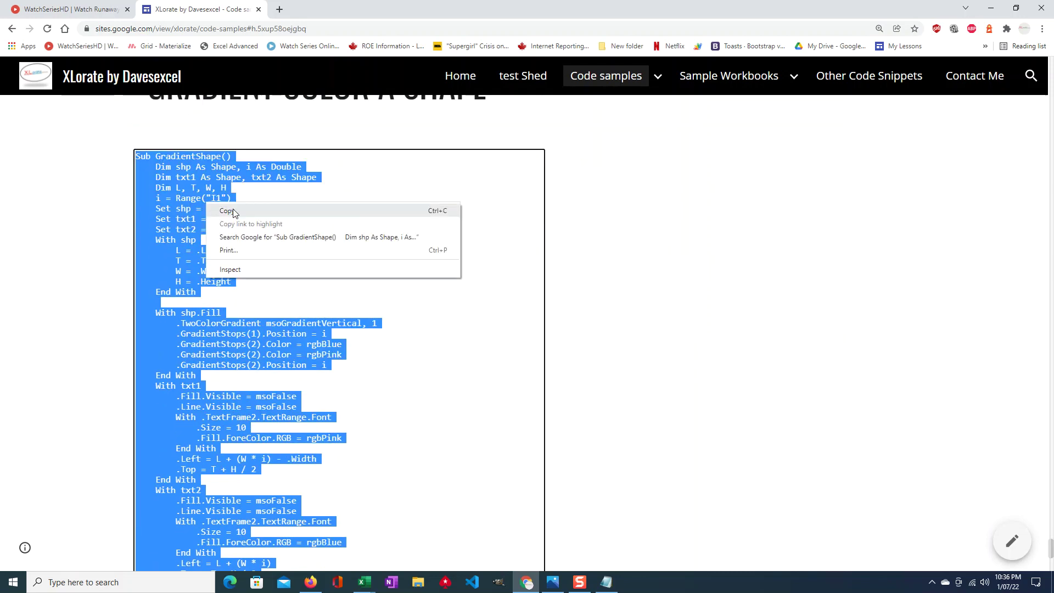
pyautogui.click(219, 212)
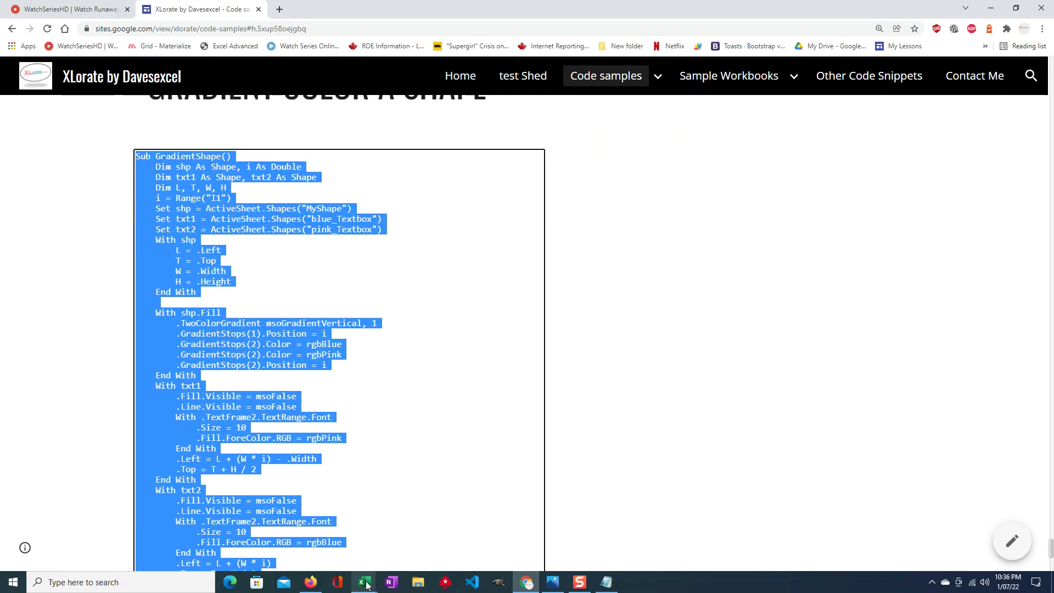
# - Back in Excel, draw a blue pentagon arrow over E2:F3
pyautogui.moveTo(363, 581)
pyautogui.click(305, 531)
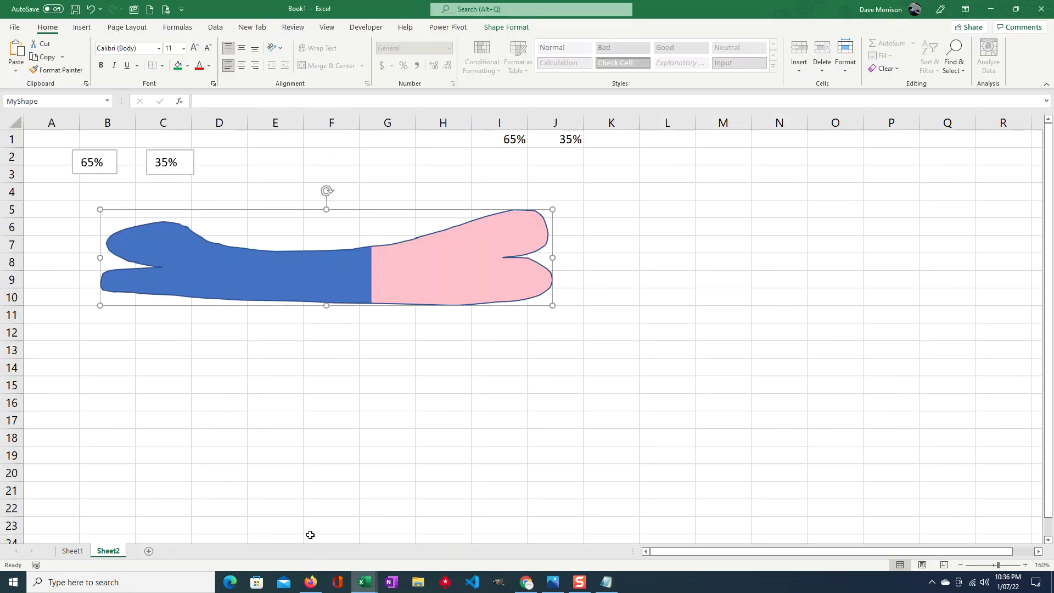
pyautogui.click(408, 180)
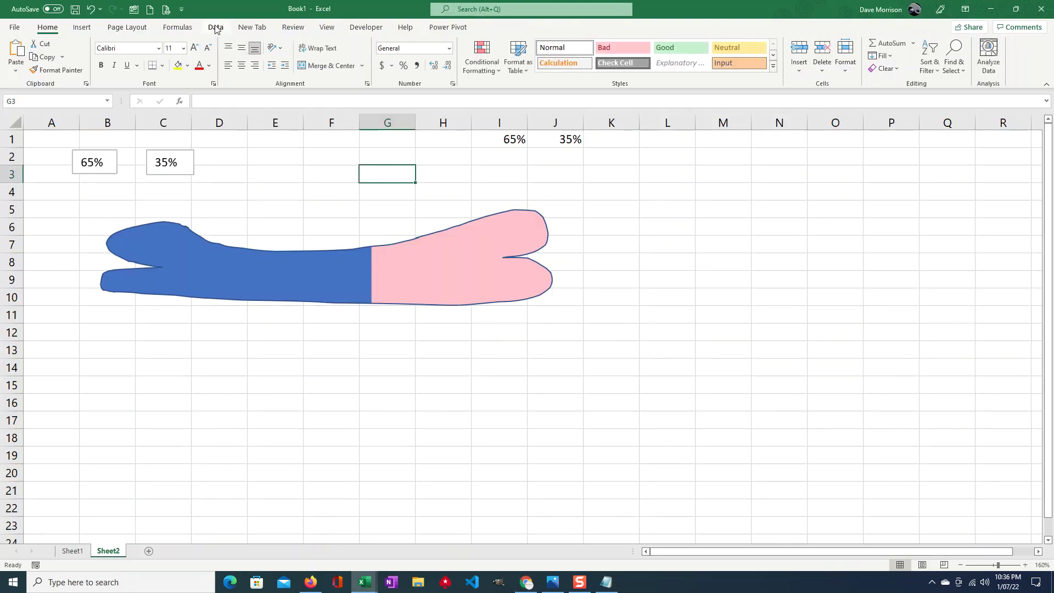
pyautogui.click(365, 27)
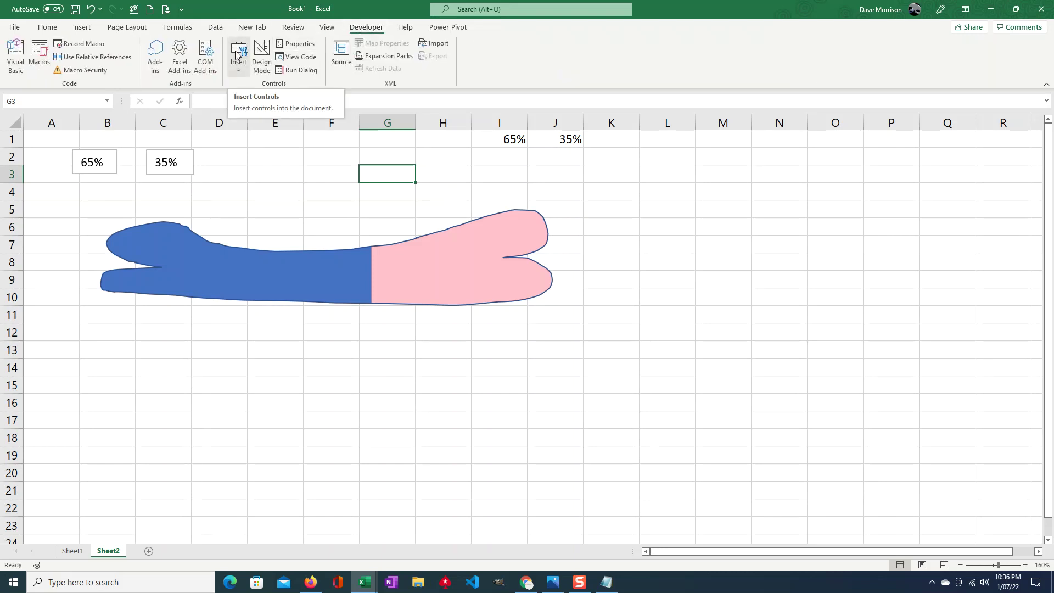
pyautogui.click(86, 30)
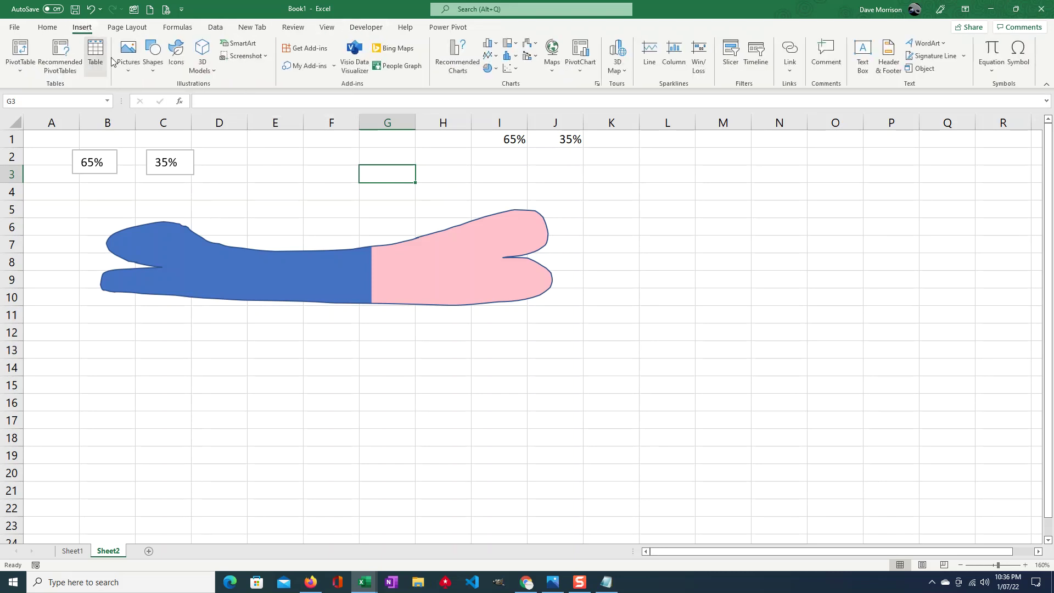
pyautogui.click(154, 56)
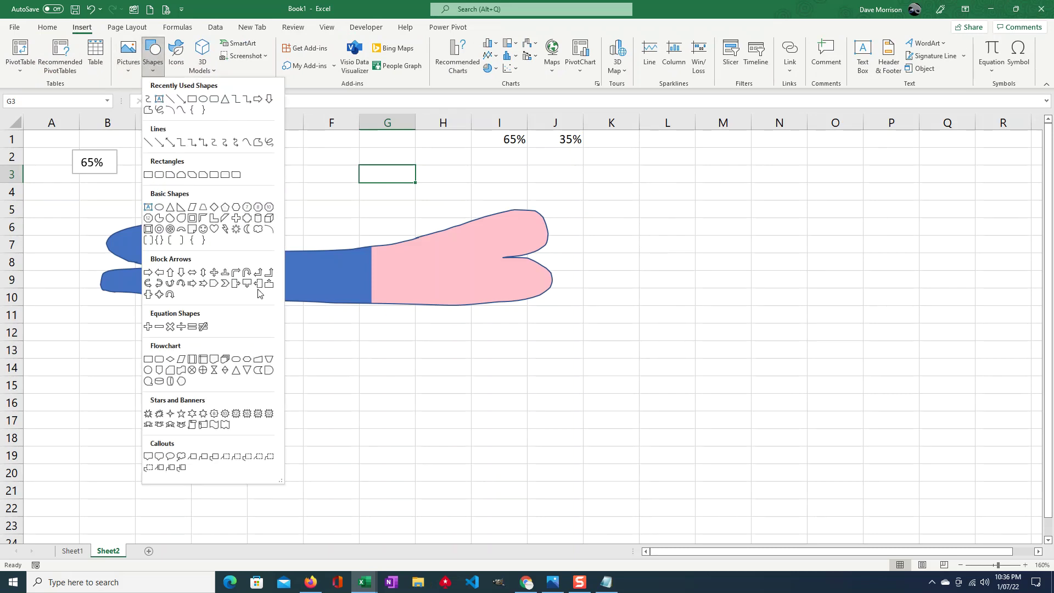
pyautogui.click(213, 286)
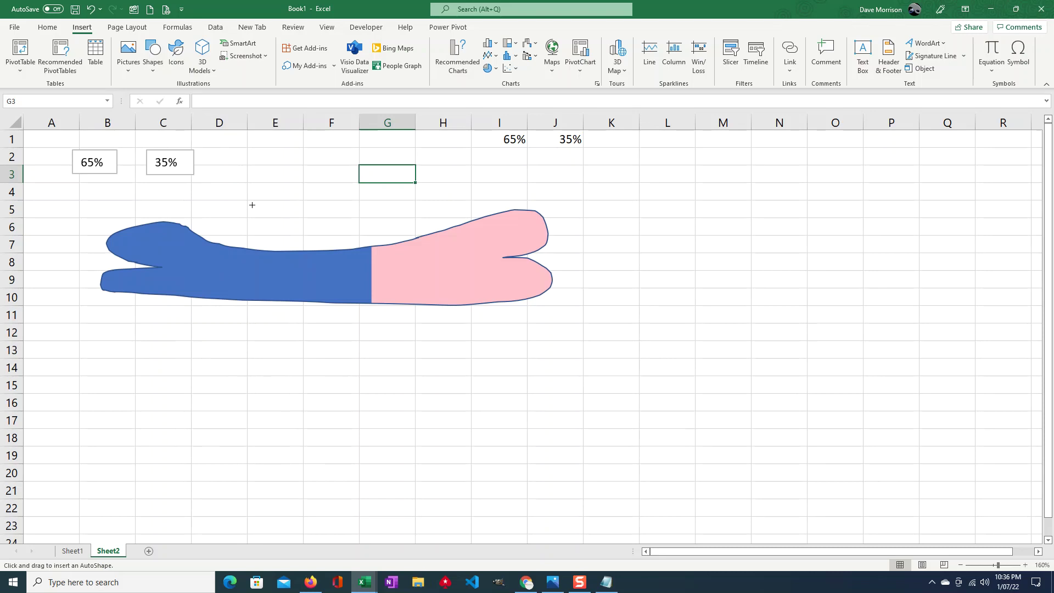
pyautogui.moveTo(269, 151); pyautogui.dragTo(369, 174)
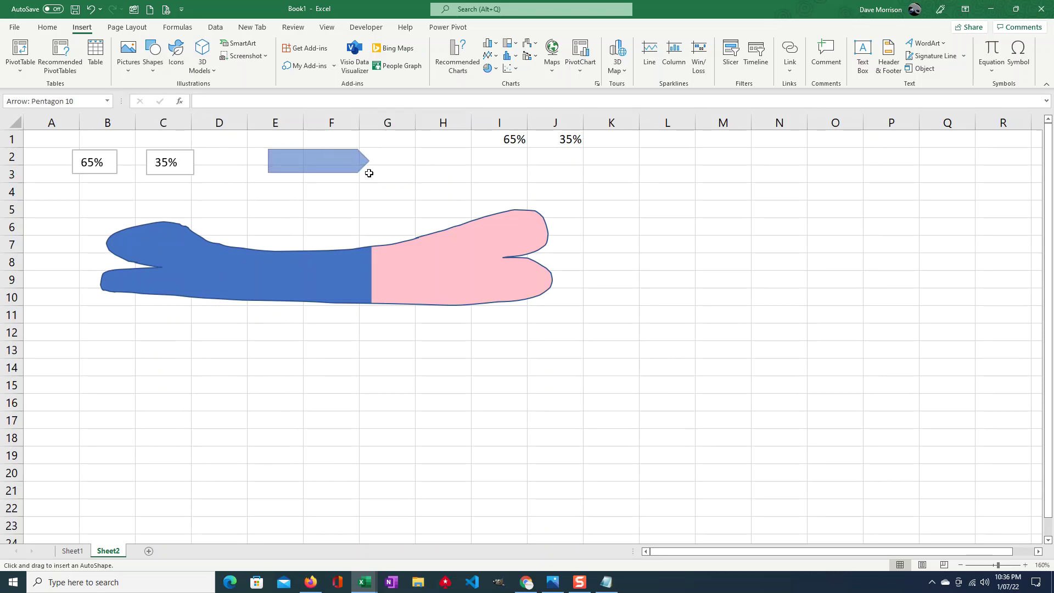
pyautogui.click(463, 187)
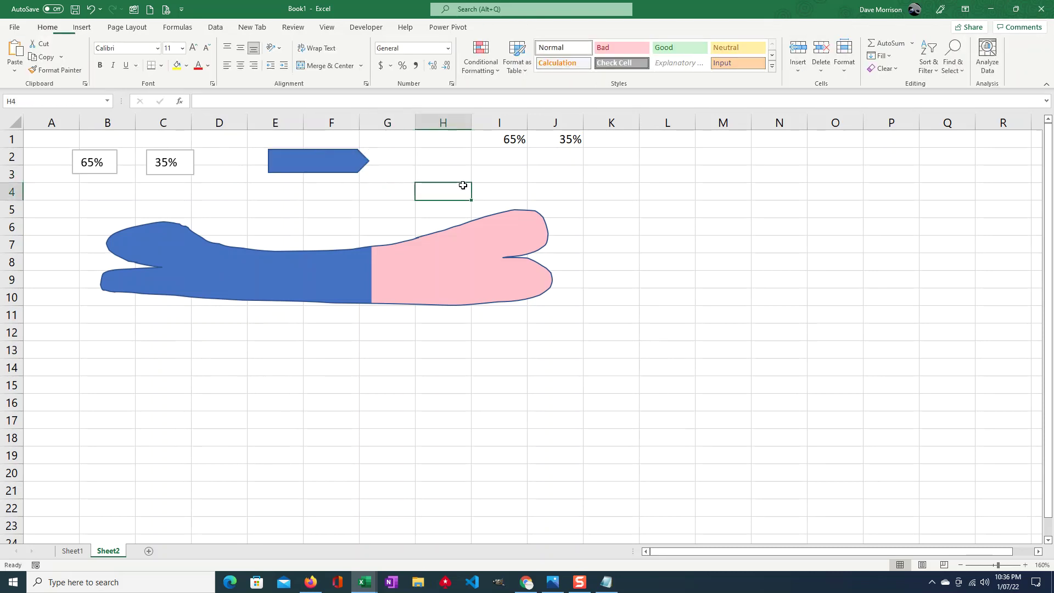
# - Assign a new macro, ArrowPentagon10_Click, to the pentagon arrow
pyautogui.click(321, 160)
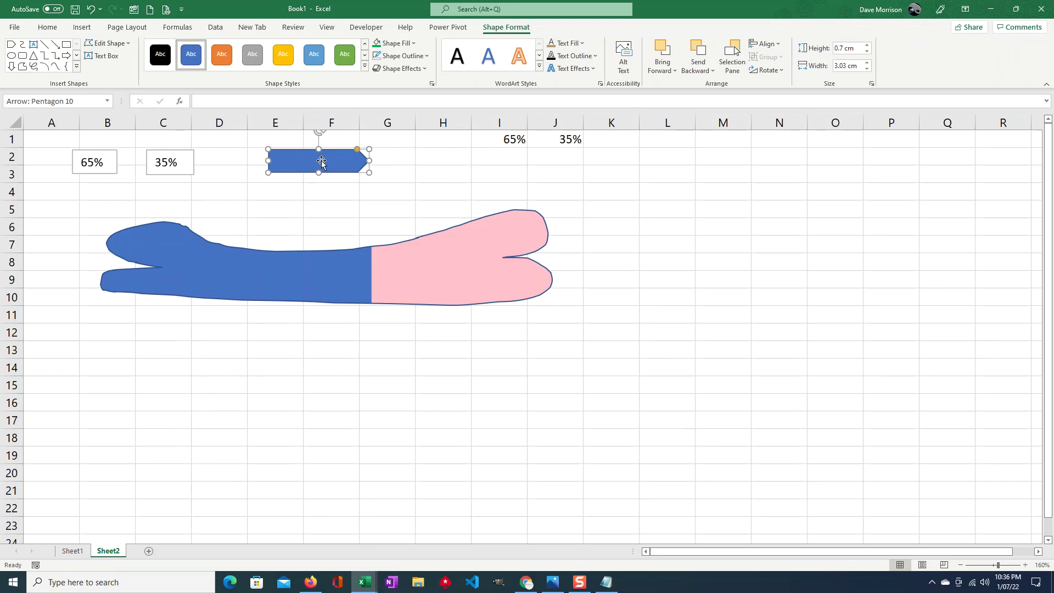
pyautogui.rightClick(322, 161)
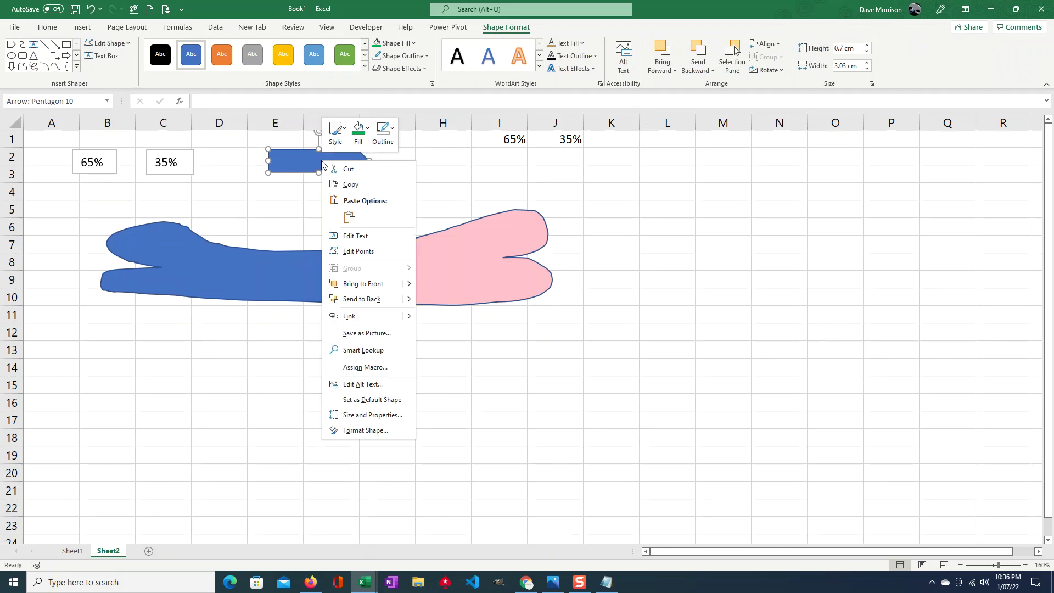
pyautogui.click(384, 366)
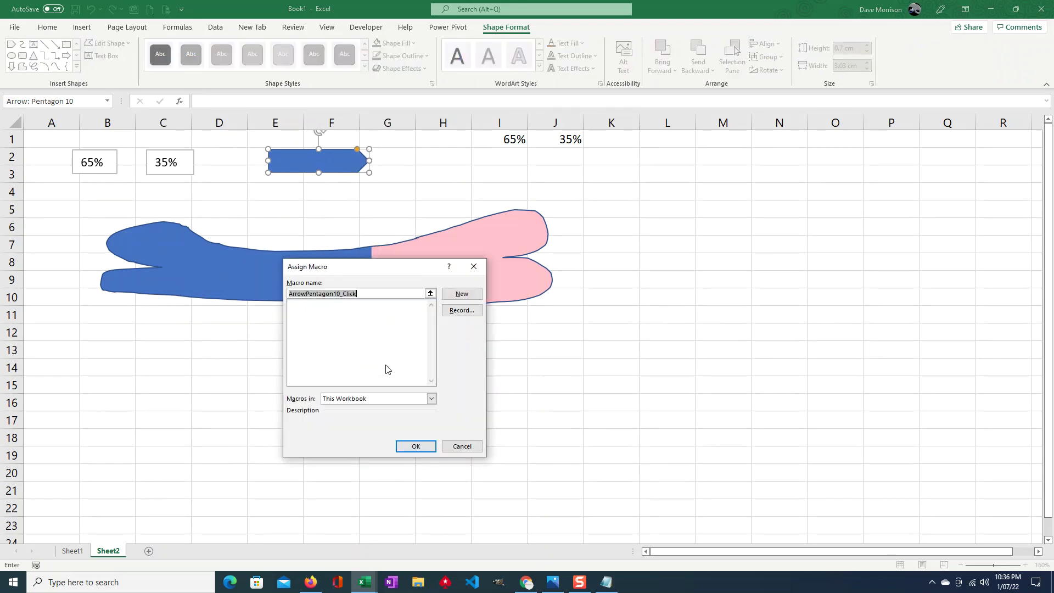
pyautogui.click(474, 295)
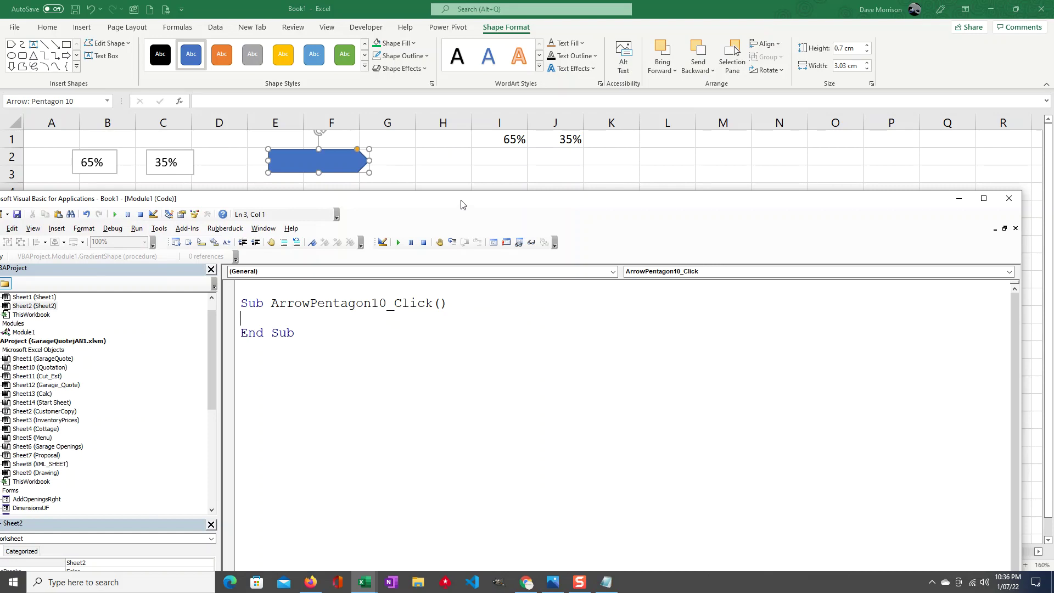
# - Replace the empty ArrowPentagon10_Click stub in Module1 with the pasted GradientShape code, then return to the sheet
pyautogui.click(358, 331)
pyautogui.moveTo(358, 332); pyautogui.dragTo(284, 287)
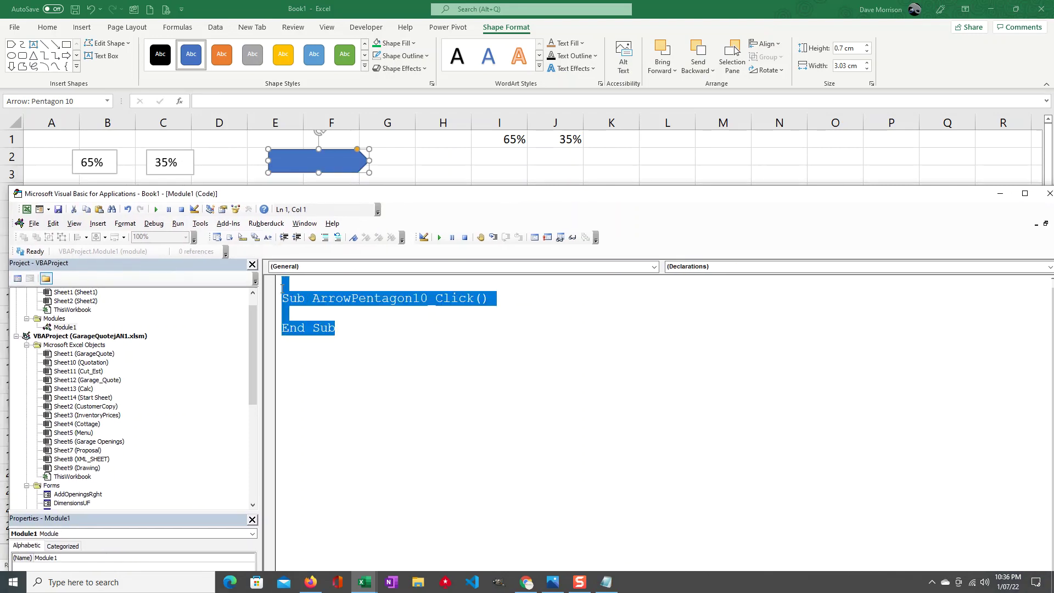
pyautogui.press('Delete')
pyautogui.rightClick(318, 314)
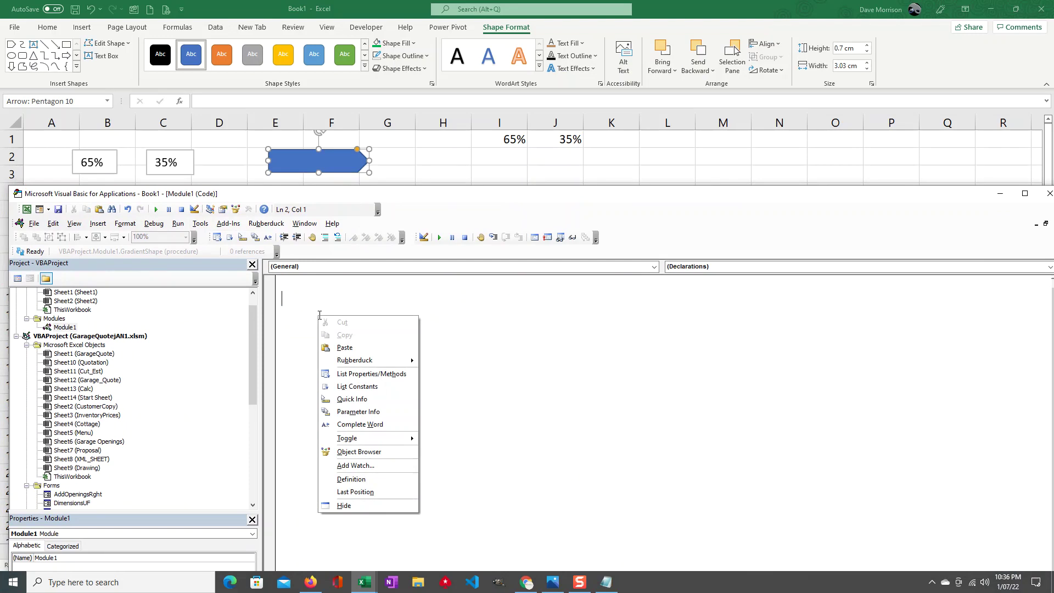
pyautogui.click(367, 349)
pyautogui.scroll(4, 612, 379)
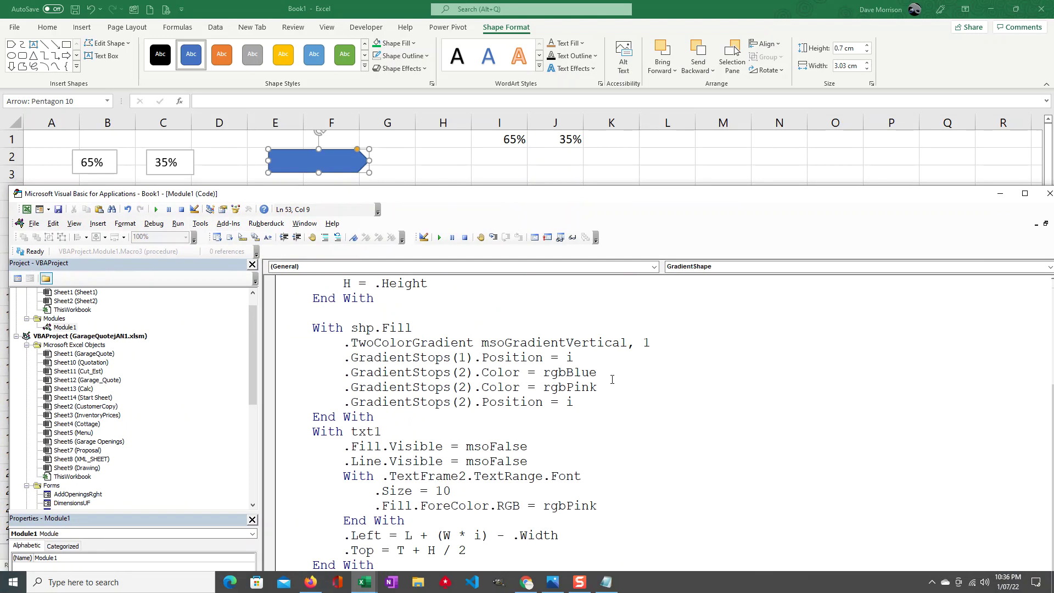
pyautogui.scroll(1, 612, 379)
pyautogui.scroll(3, 611, 380)
pyautogui.scroll(-5, 611, 379)
pyautogui.scroll(-2, 612, 379)
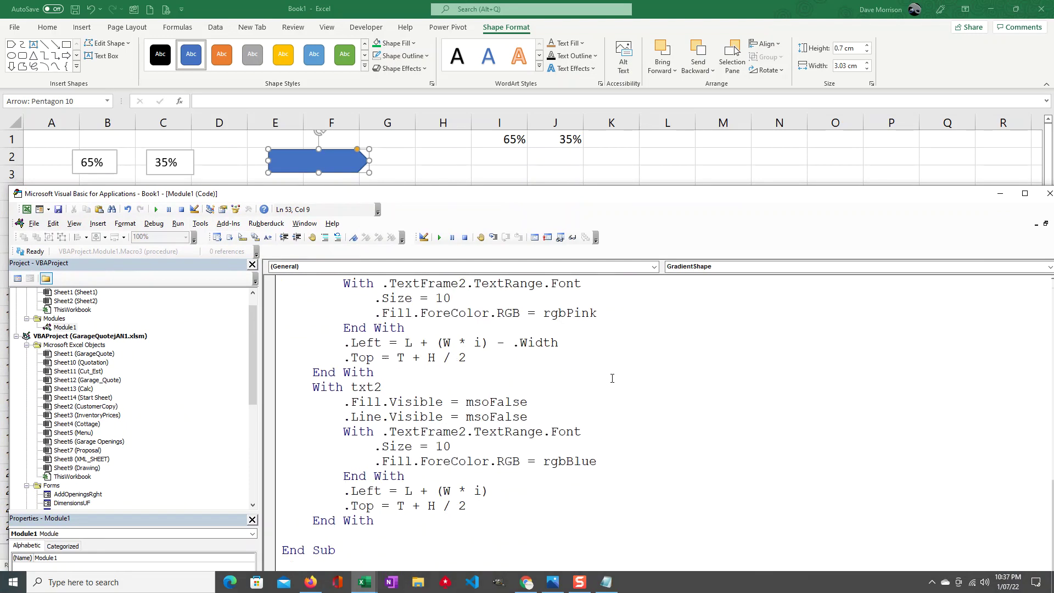
pyautogui.scroll(5, 612, 379)
pyautogui.scroll(2, 612, 380)
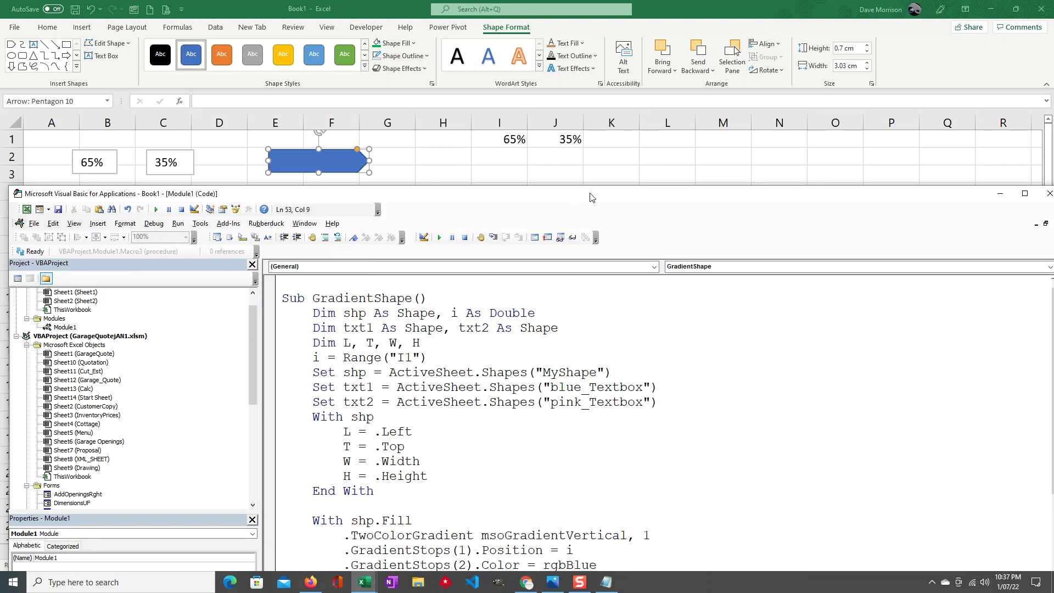
pyautogui.moveTo(574, 198); pyautogui.dragTo(580, 242)
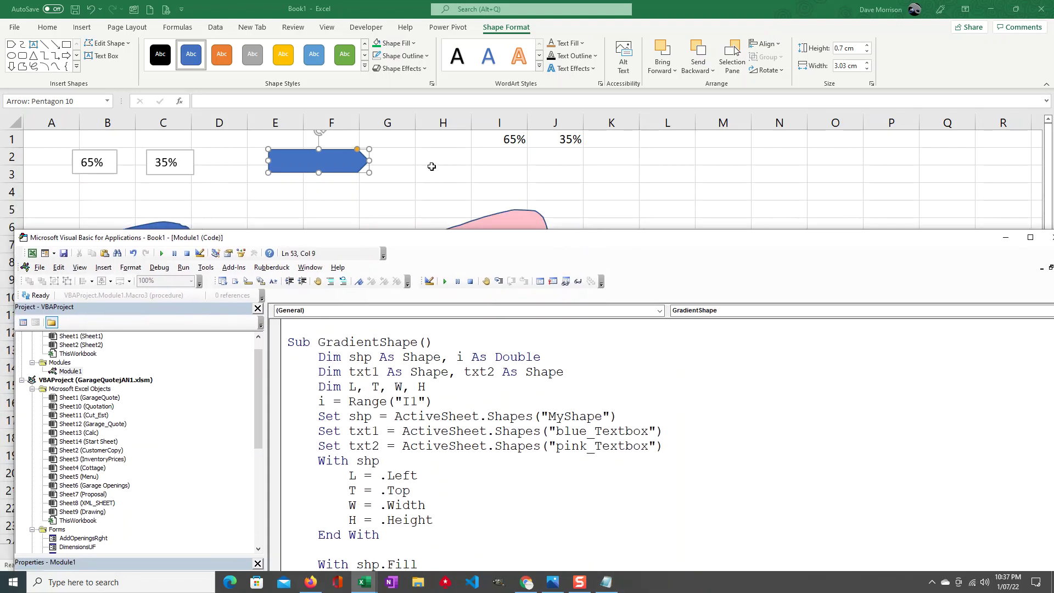
pyautogui.click(432, 168)
# - Assign the GradientShape macro to the pentagon arrow, then deselect it
pyautogui.click(338, 165)
pyautogui.rightClick(337, 165)
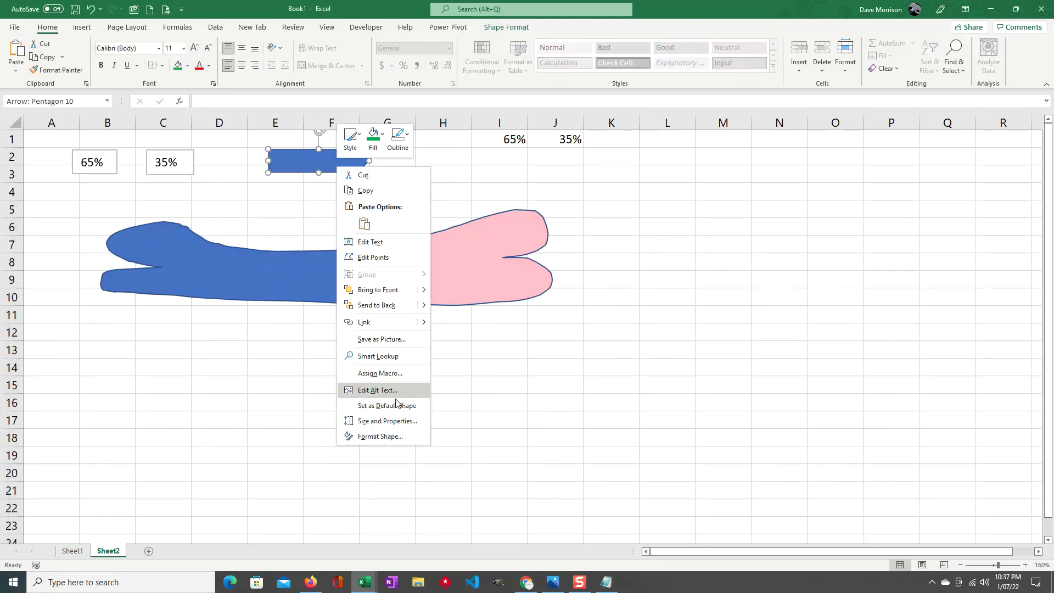
pyautogui.click(380, 373)
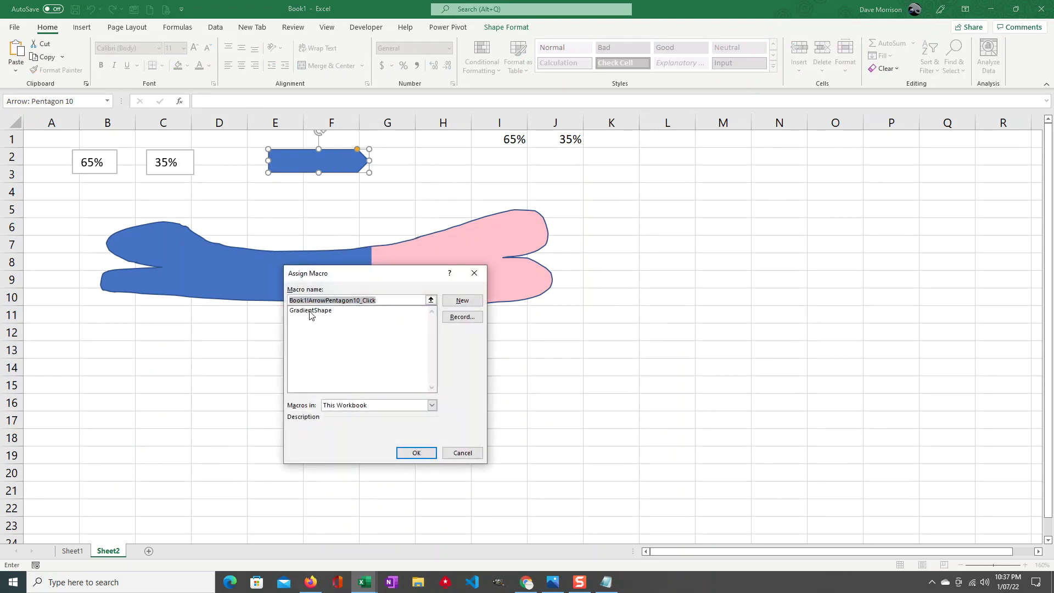
pyautogui.click(311, 310)
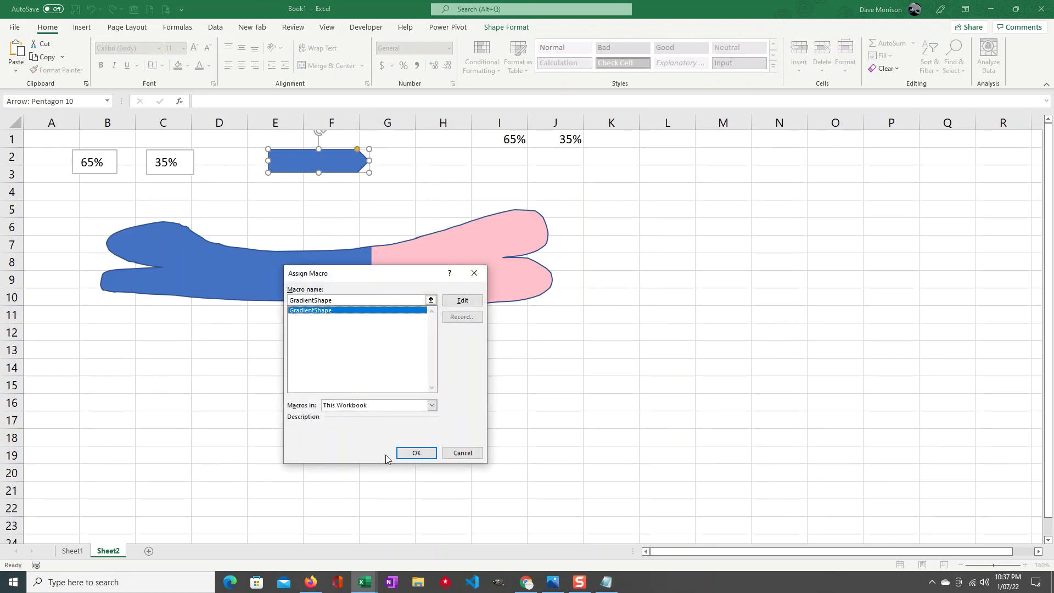
pyautogui.click(418, 451)
pyautogui.click(362, 210)
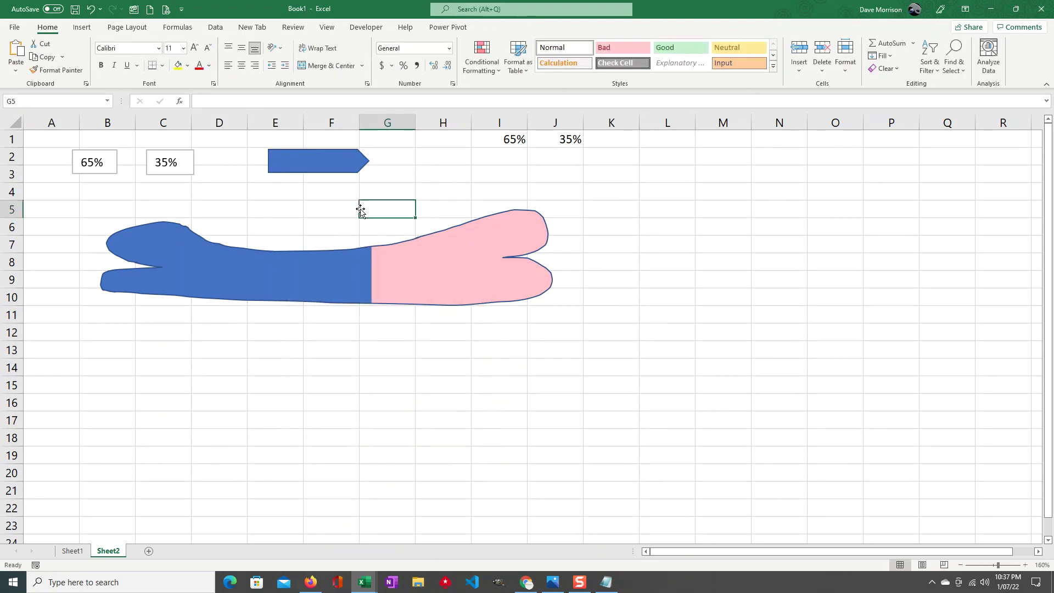
# - Run the pentagon macro, debug its error to the pink_Textbox line, and reset
pyautogui.click(453, 173)
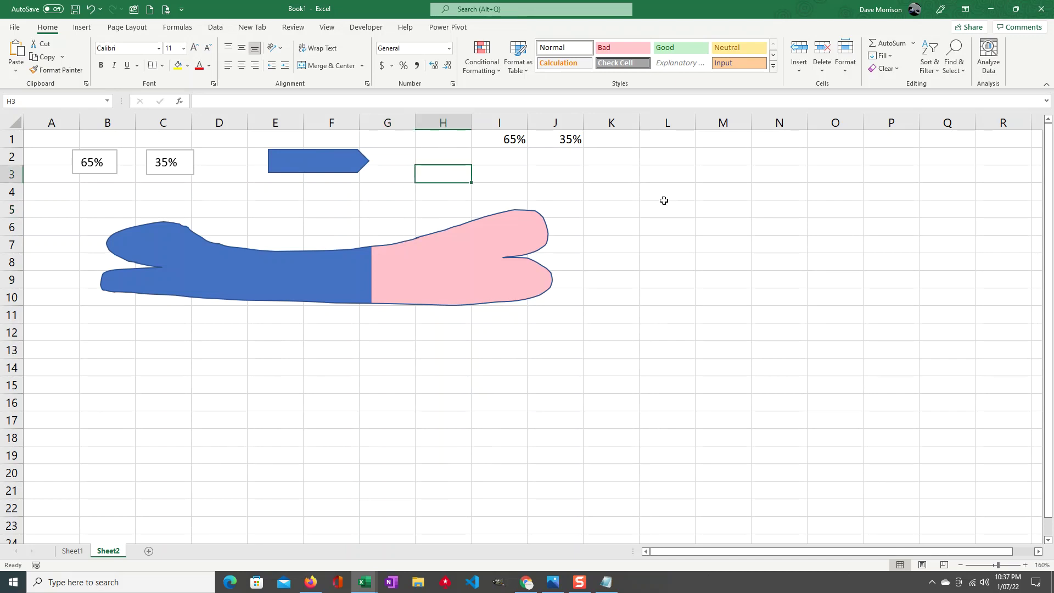
pyautogui.click(311, 168)
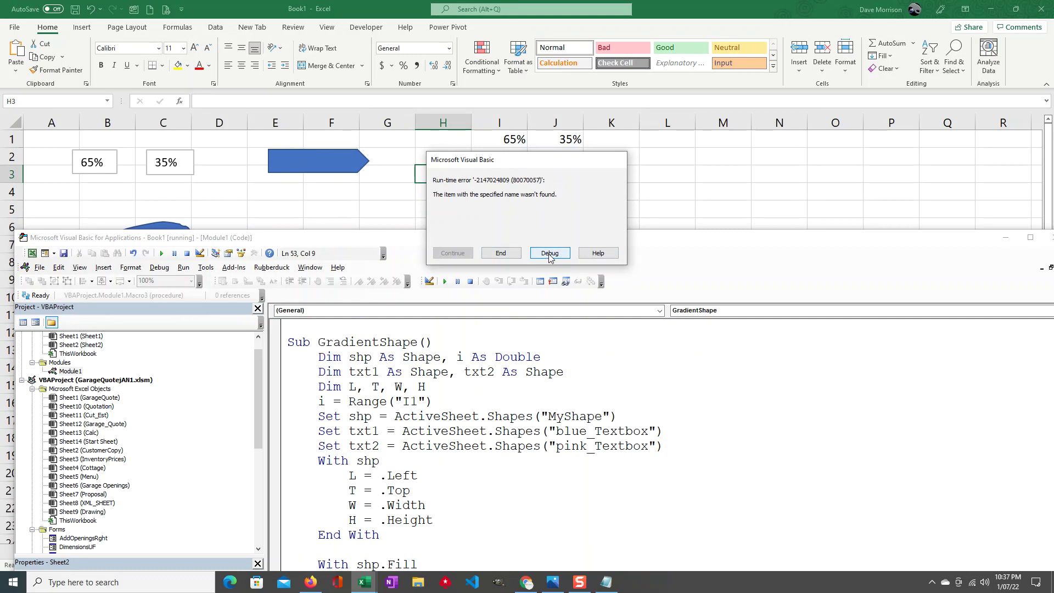
pyautogui.click(550, 253)
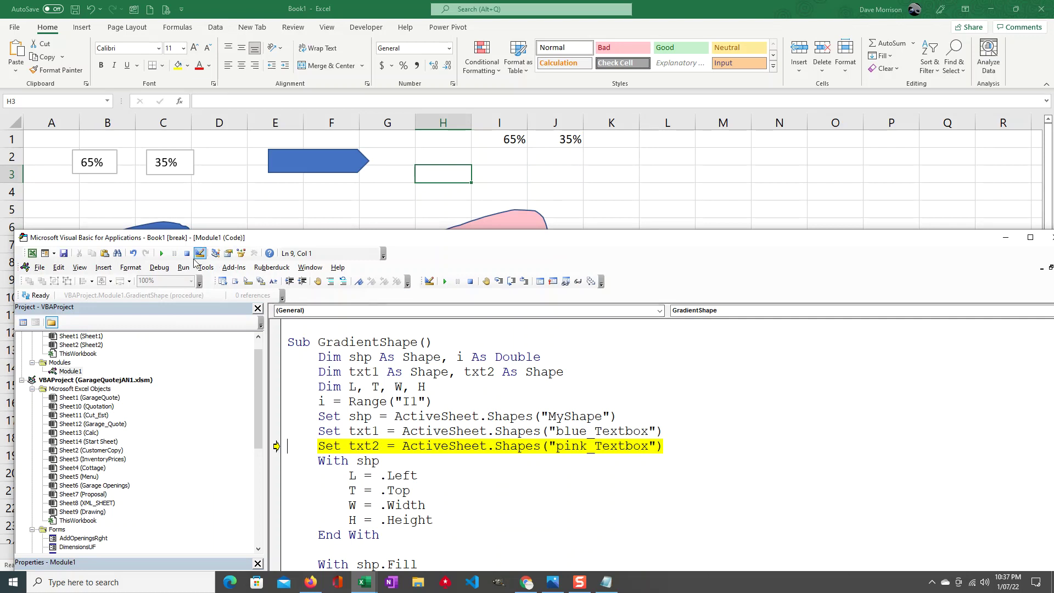
pyautogui.click(187, 253)
# - Select the 35% label and start editing its name blue_Textbox in the Name Box
pyautogui.click(173, 176)
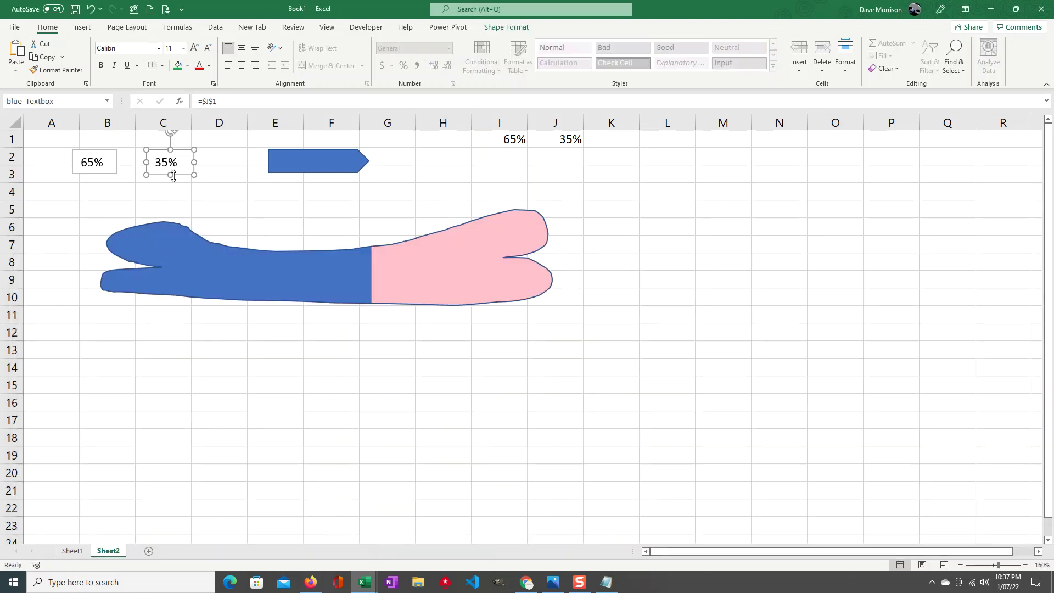
pyautogui.click(104, 169)
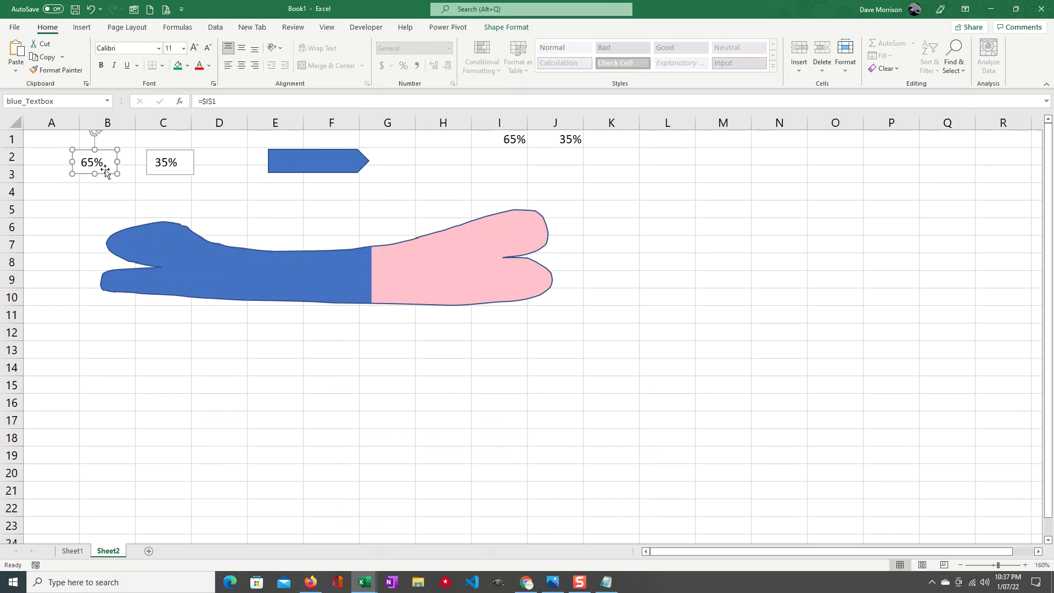
pyautogui.click(158, 171)
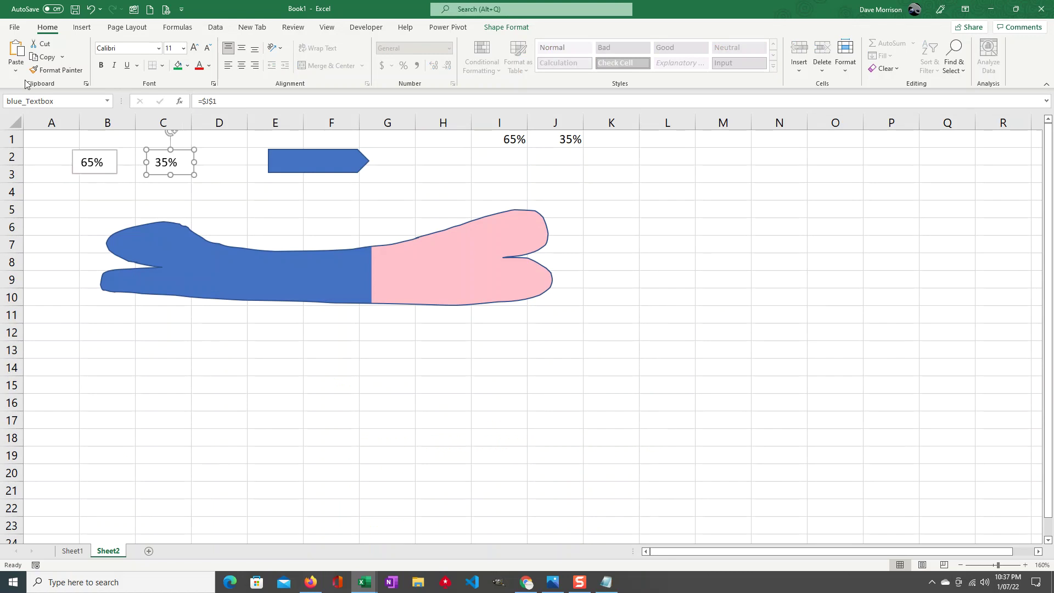
pyautogui.click(6, 101)
pyautogui.press('Home')
pyautogui.press('Delete')
pyautogui.press('Delete')
pyautogui.press('Delete')
pyautogui.write('pi')
pyautogui.write('n')
# - Run the pentagon macro, then set I1 to 50% and rerun it
pyautogui.click(350, 207)
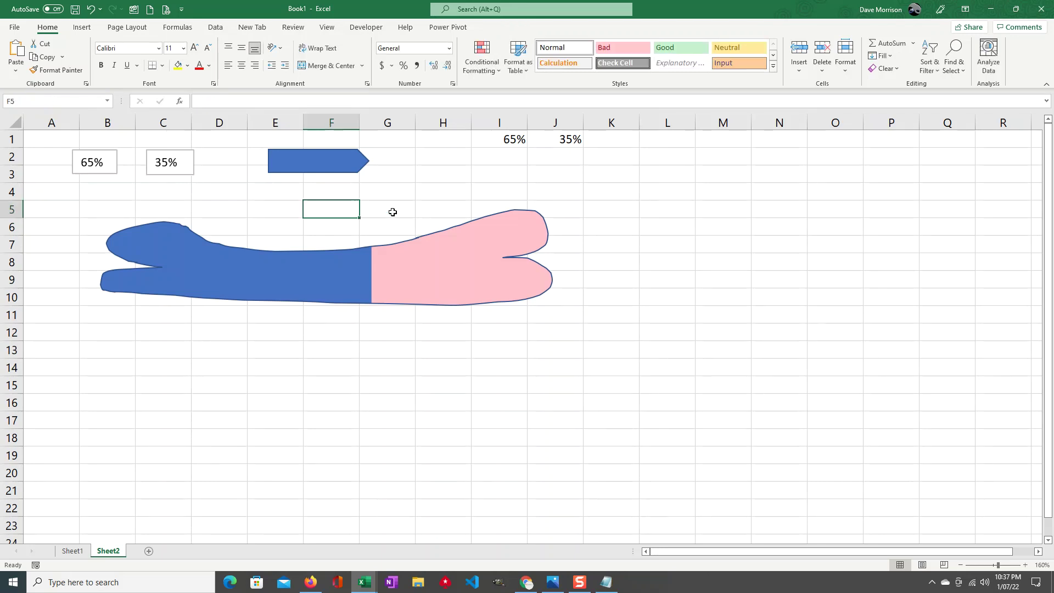
pyautogui.click(328, 165)
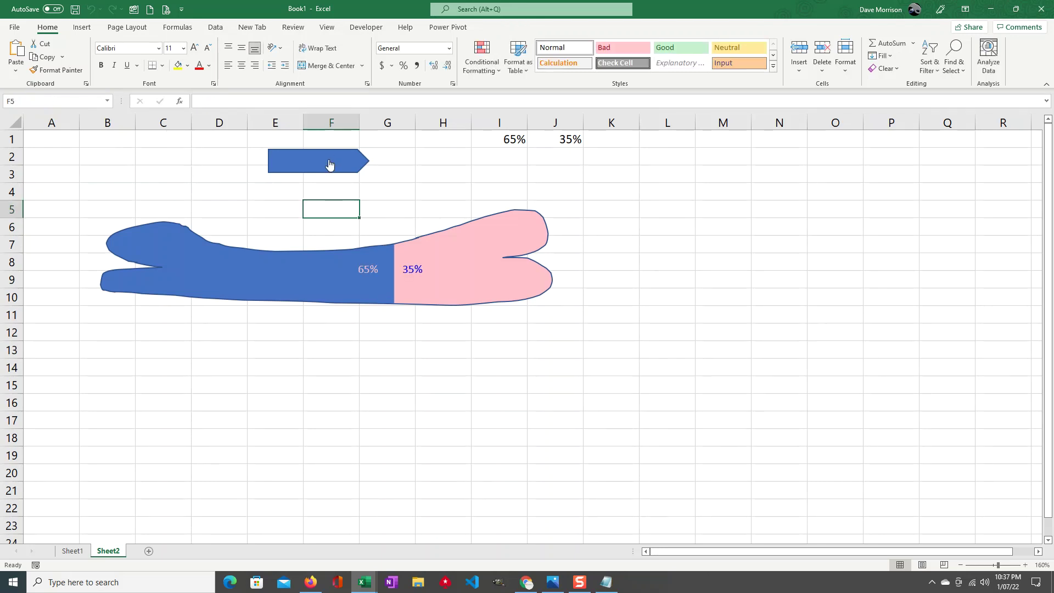
pyautogui.click(513, 140)
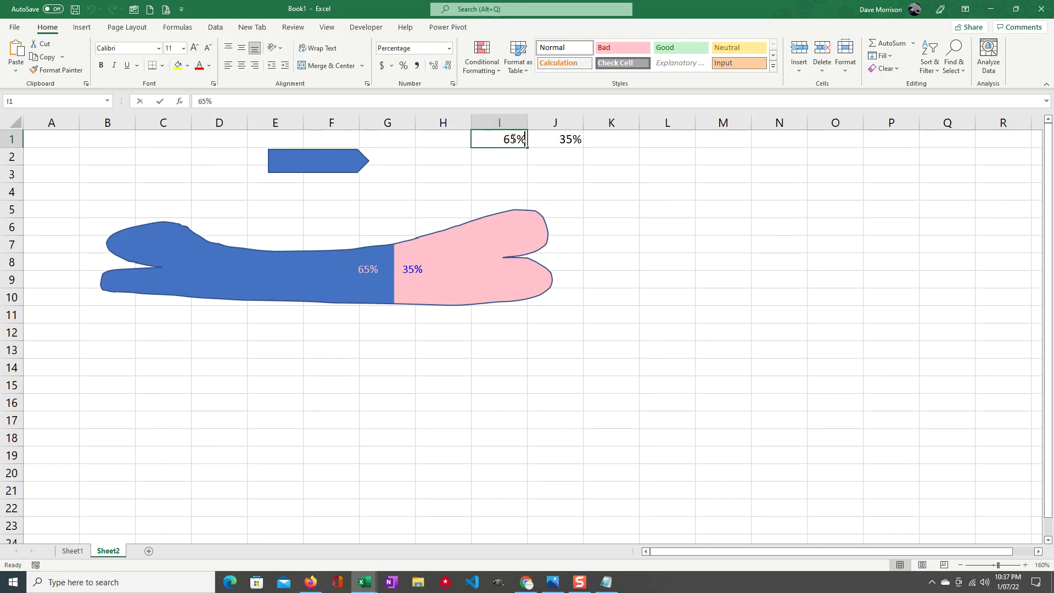
pyautogui.write('.5')
pyautogui.press('Return')
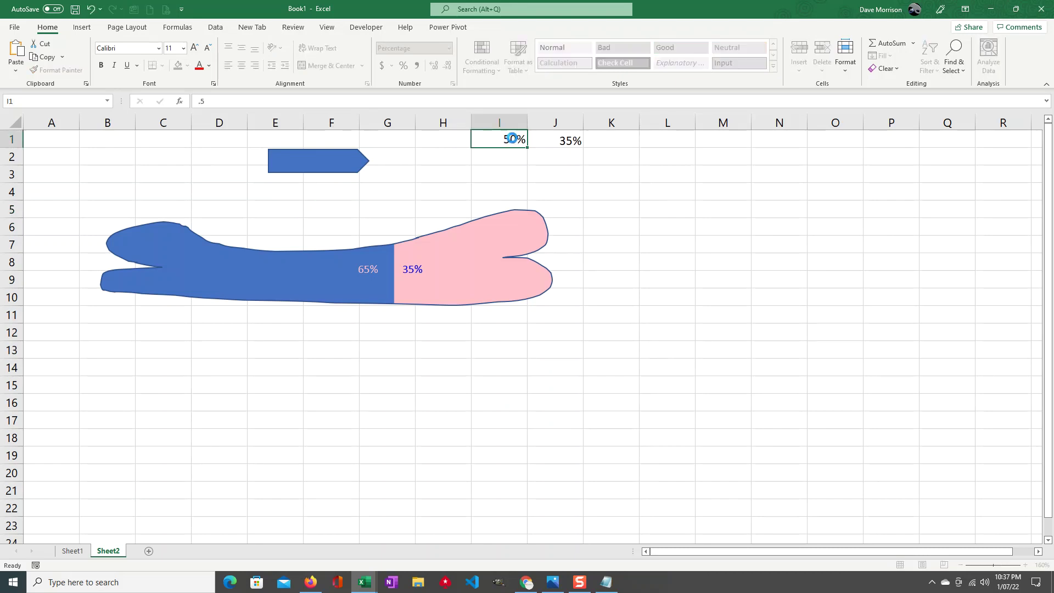
pyautogui.click(328, 168)
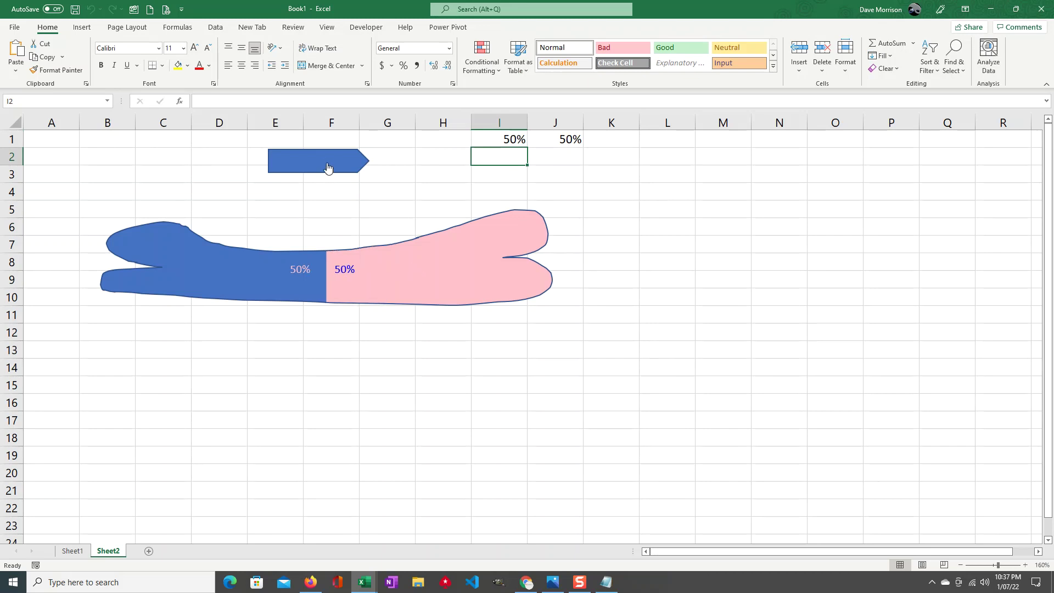
# - Set I1 to 30%, then 87%, rerunning the pentagon macro after each
pyautogui.click(499, 139)
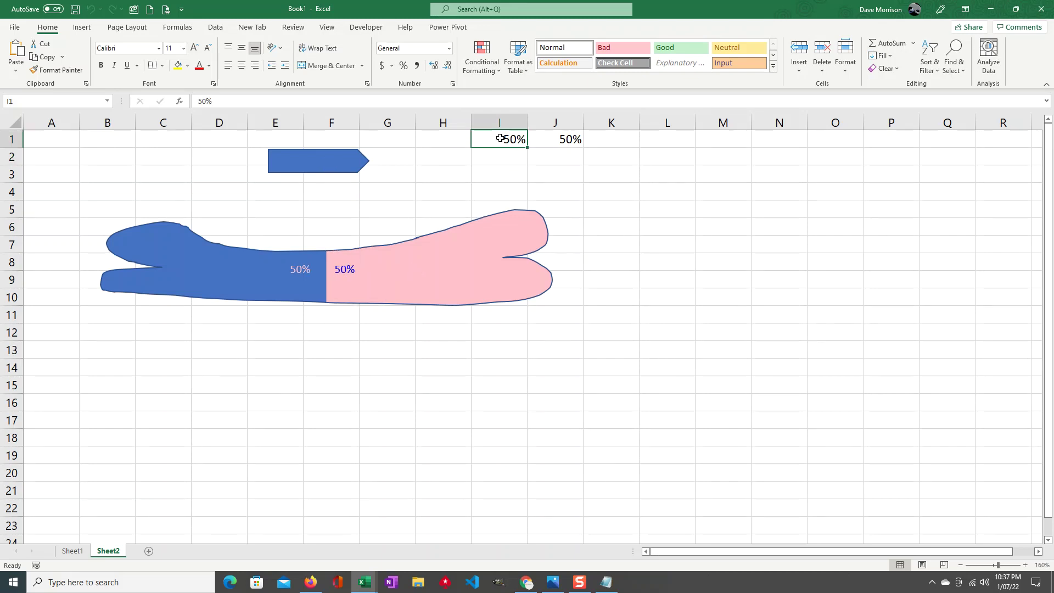
pyautogui.write('.3')
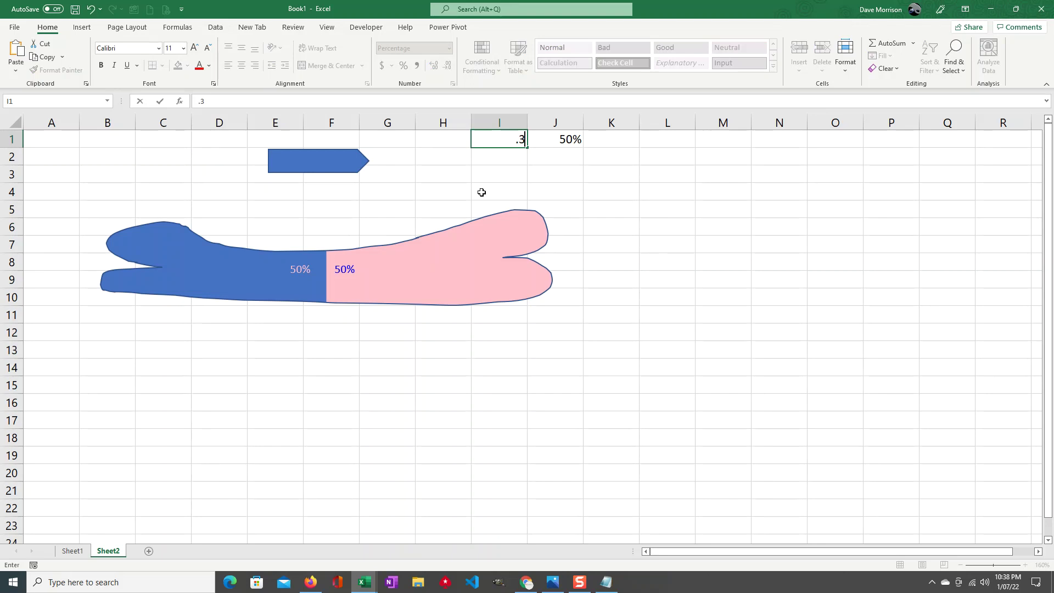
pyautogui.press('Return')
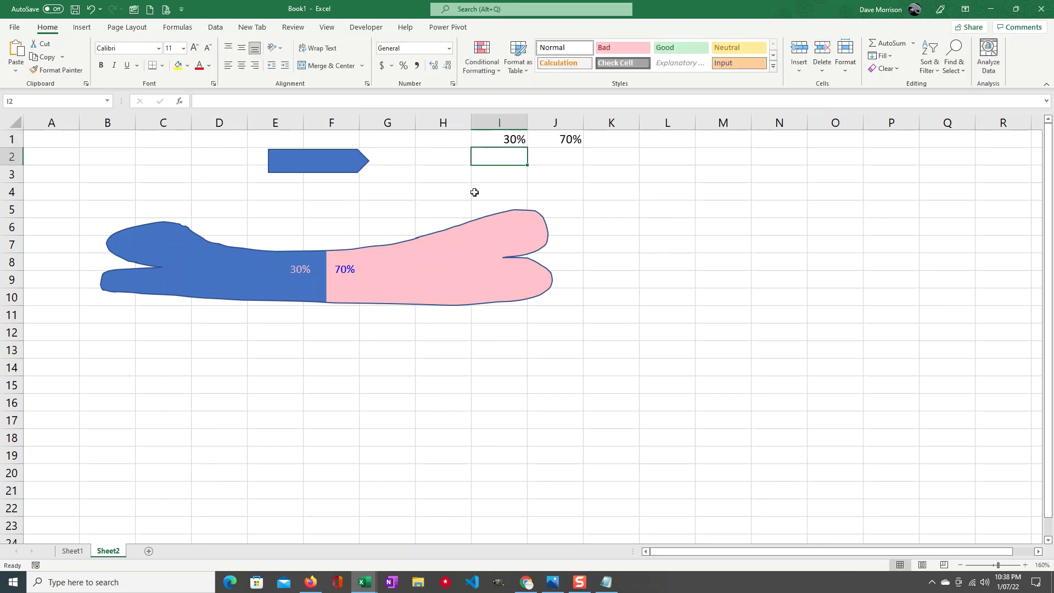
pyautogui.click(337, 160)
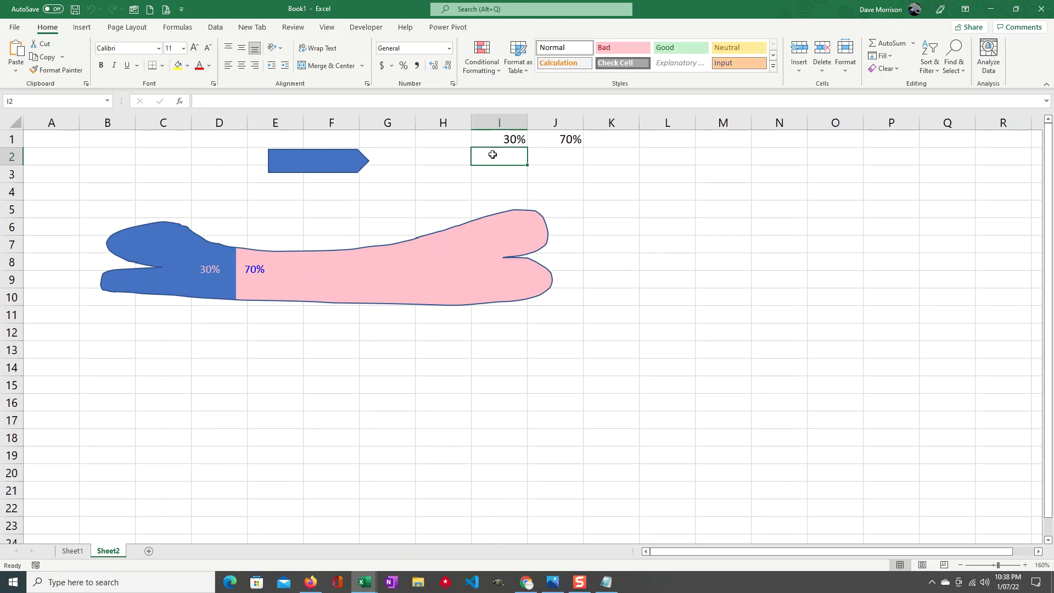
pyautogui.click(504, 140)
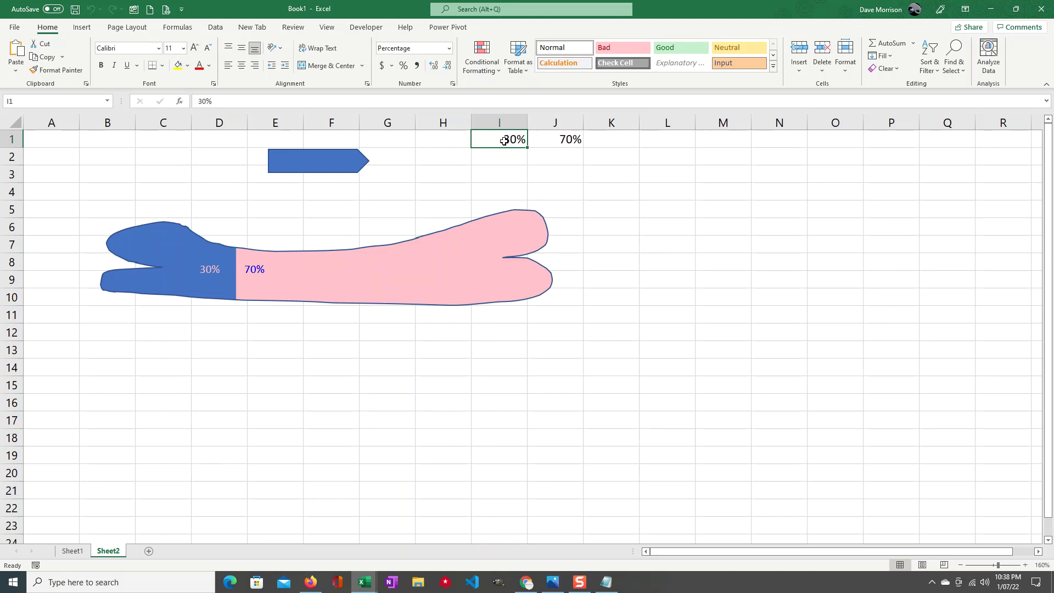
pyautogui.write('87')
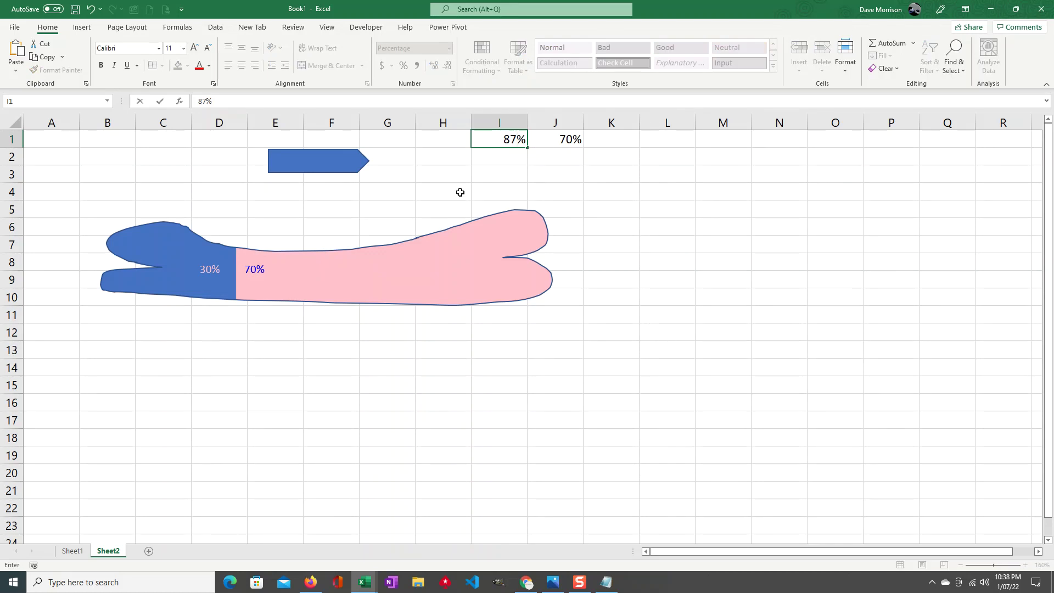
pyautogui.press('Return')
pyautogui.click(345, 169)
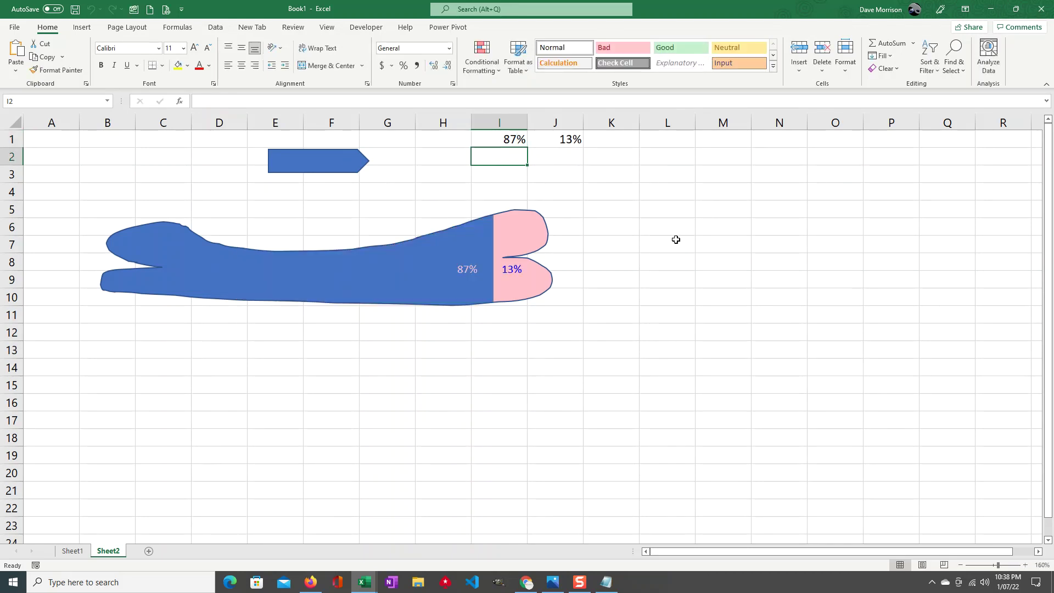